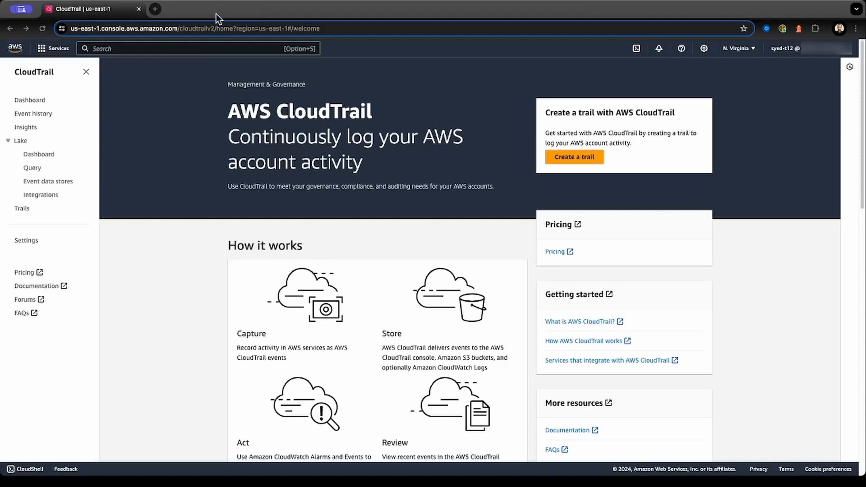
# Step: Start a new CloudTrail trail named org-trail and enable it for all accounts in the organization
pyautogui.click(594, 159)
pyautogui.click(340, 182)
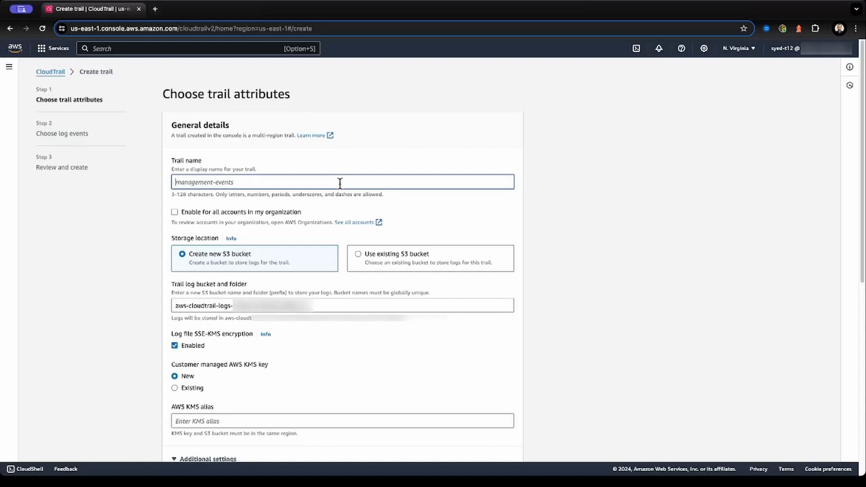
pyautogui.write('org-trail')
pyautogui.click(174, 212)
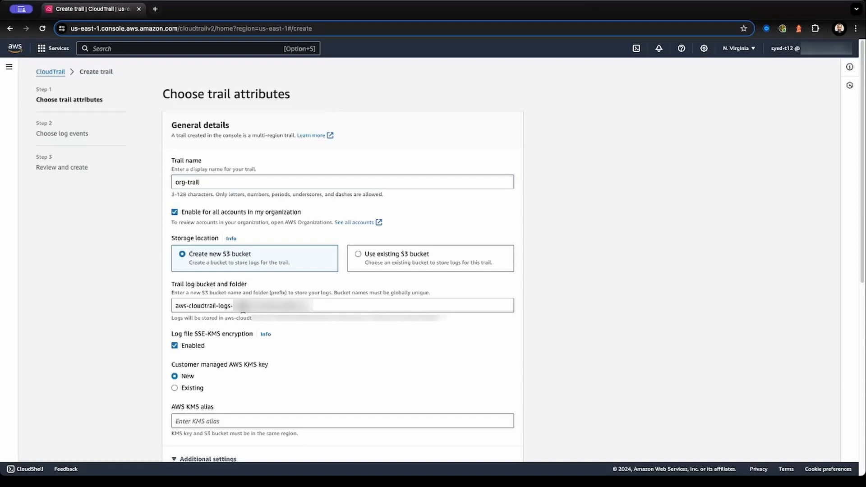
# Step: Disable SSE-KMS log file encryption for the trail and proceed to choosing its log events
pyautogui.scroll(-3, 232, 342)
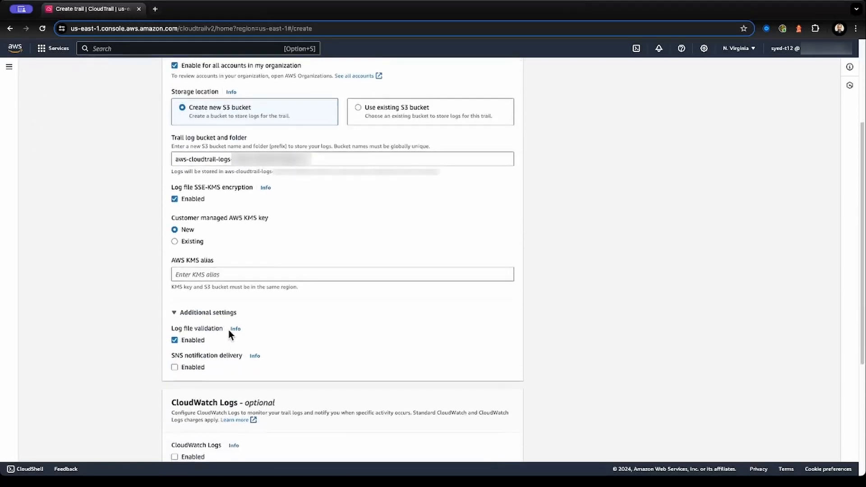
pyautogui.click(175, 199)
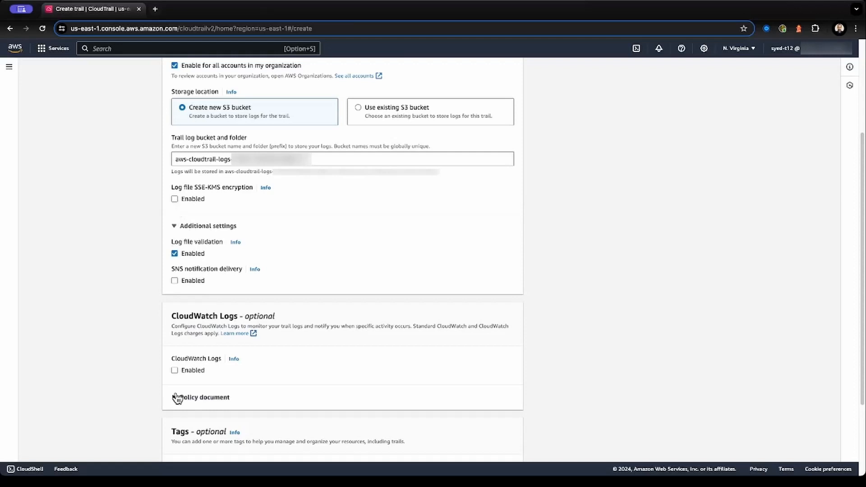
pyautogui.scroll(-3, 227, 326)
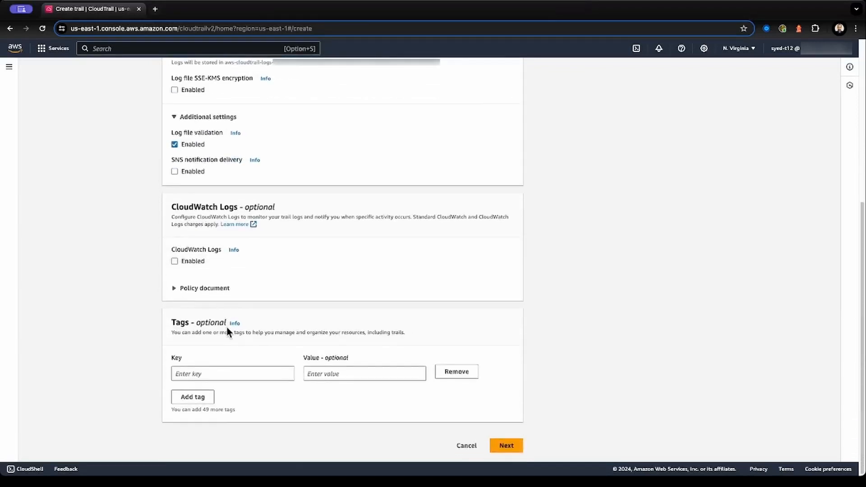
pyautogui.scroll(1, 226, 328)
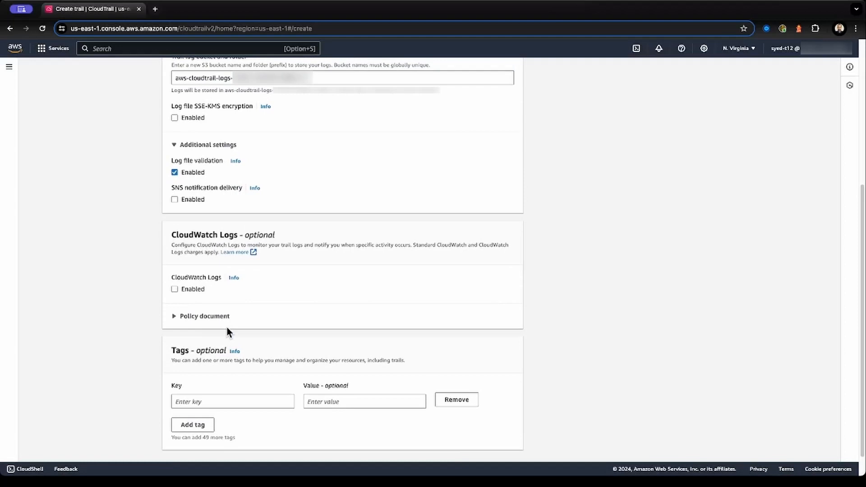
pyautogui.scroll(-1, 227, 327)
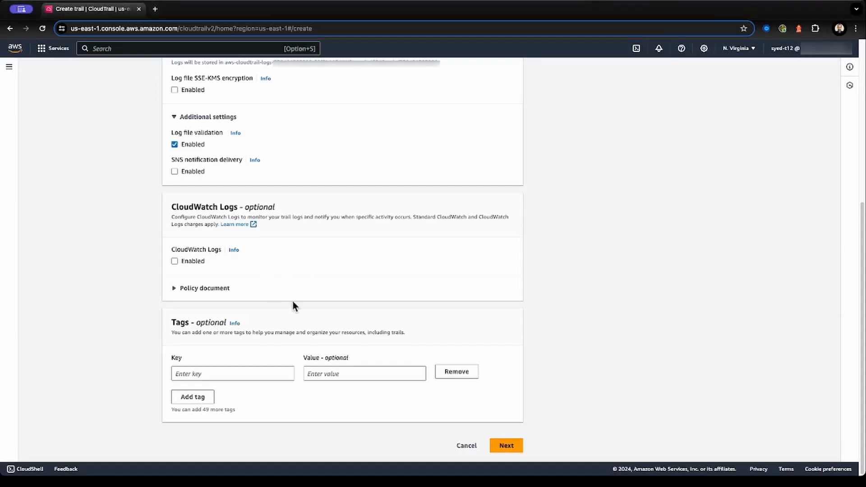
pyautogui.click(504, 448)
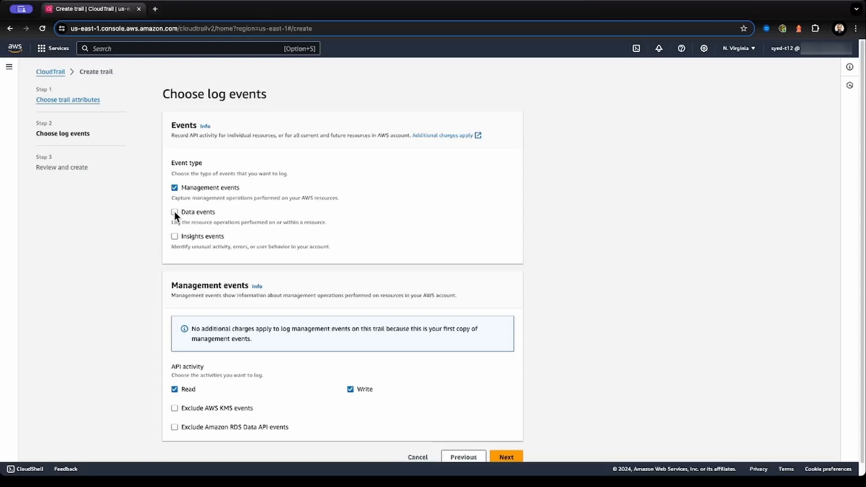
# Step: Enable logging of data events for the trail and set the first data event type to S3
pyautogui.click(174, 212)
pyautogui.scroll(-4, 375, 353)
pyautogui.scroll(-2, 375, 354)
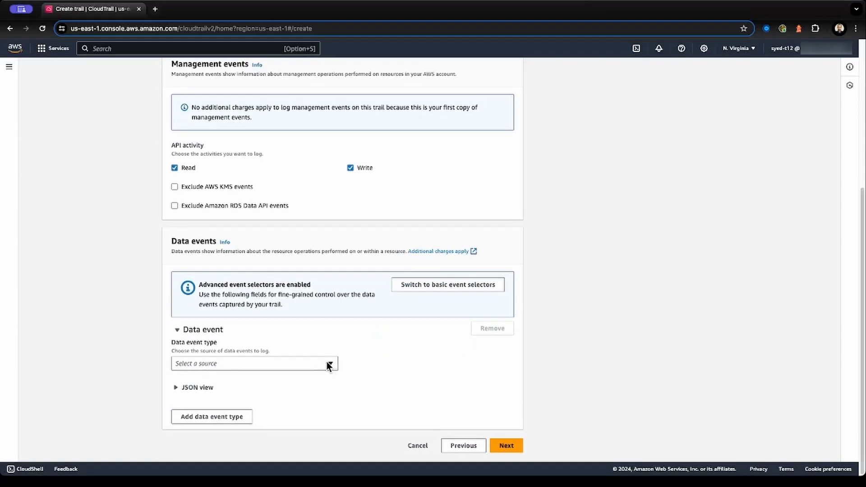
pyautogui.click(327, 365)
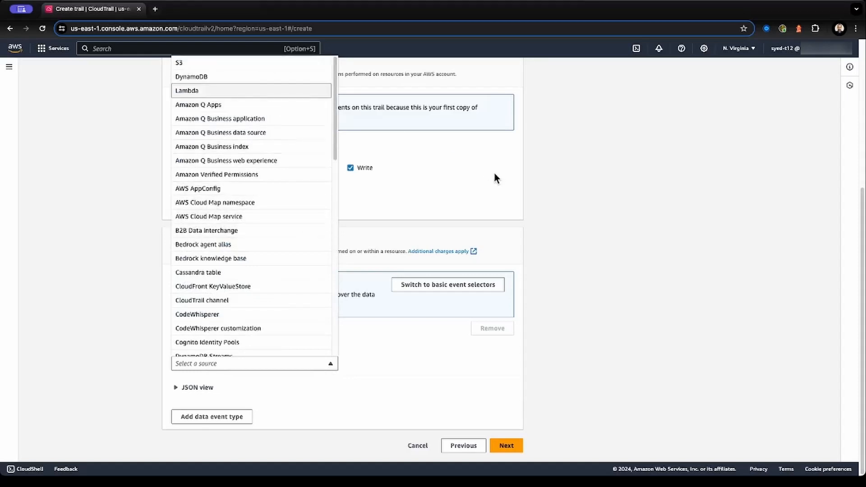
pyautogui.click(228, 63)
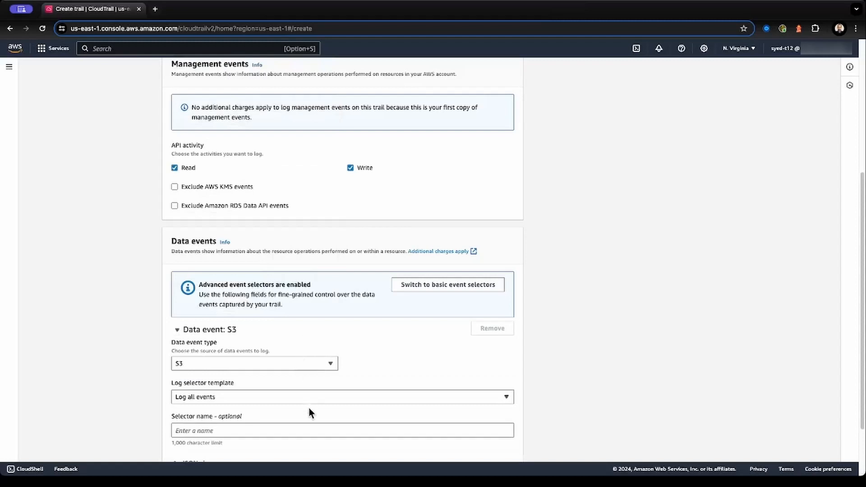
pyautogui.scroll(-2, 310, 411)
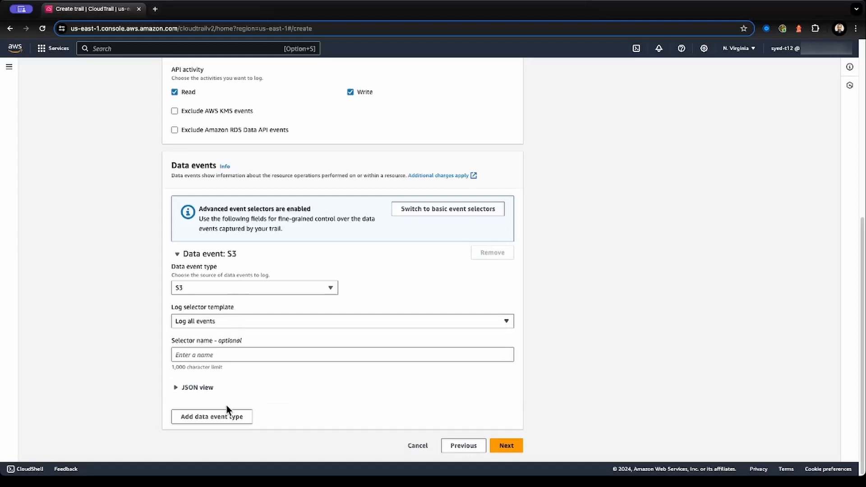
# Step: Add a second data event type to the trail with DynamoDB as its source
pyautogui.click(227, 417)
pyautogui.click(252, 423)
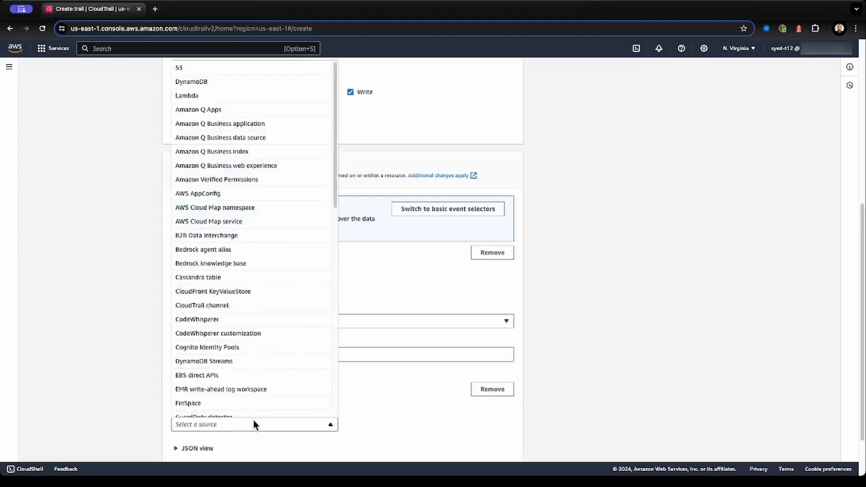
pyautogui.click(245, 85)
pyautogui.scroll(-3, 313, 326)
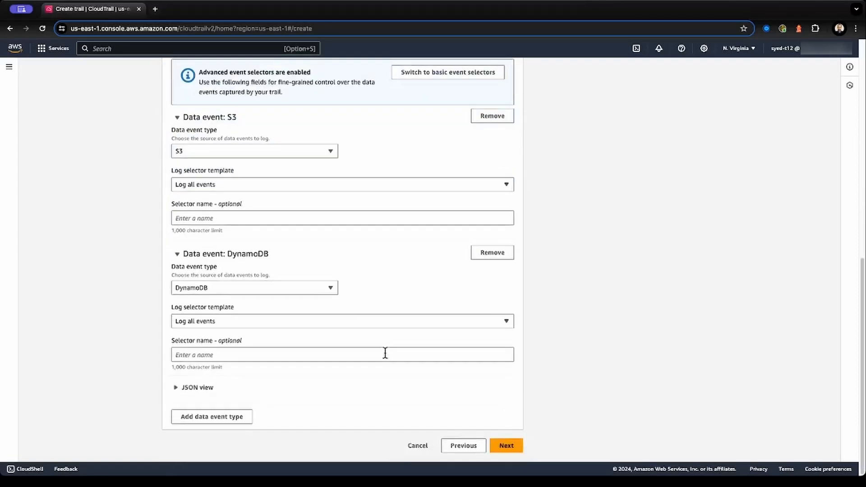
# Step: Add a third data event type to the trail with Lambda as its source
pyautogui.click(228, 418)
pyautogui.scroll(-2, 253, 325)
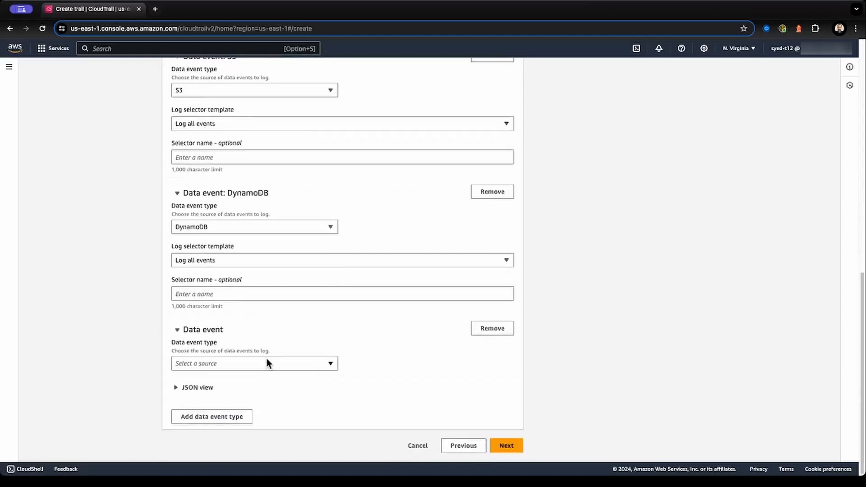
pyautogui.click(264, 364)
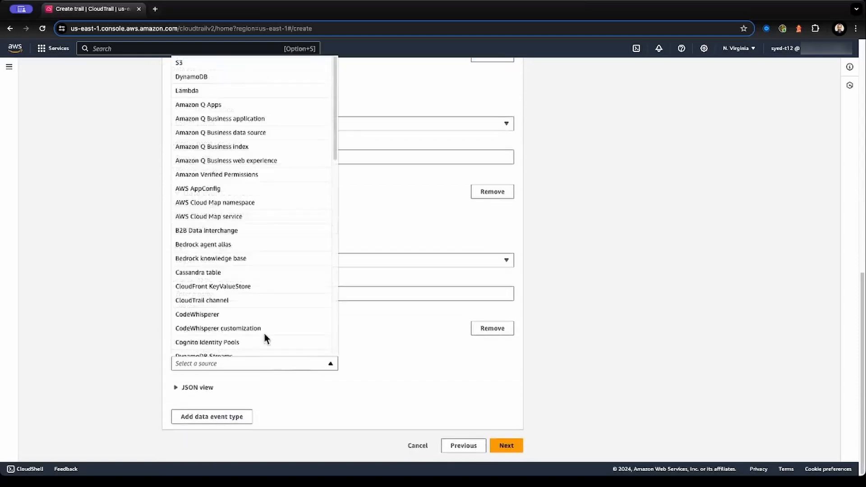
pyautogui.click(238, 93)
pyautogui.scroll(-2, 346, 347)
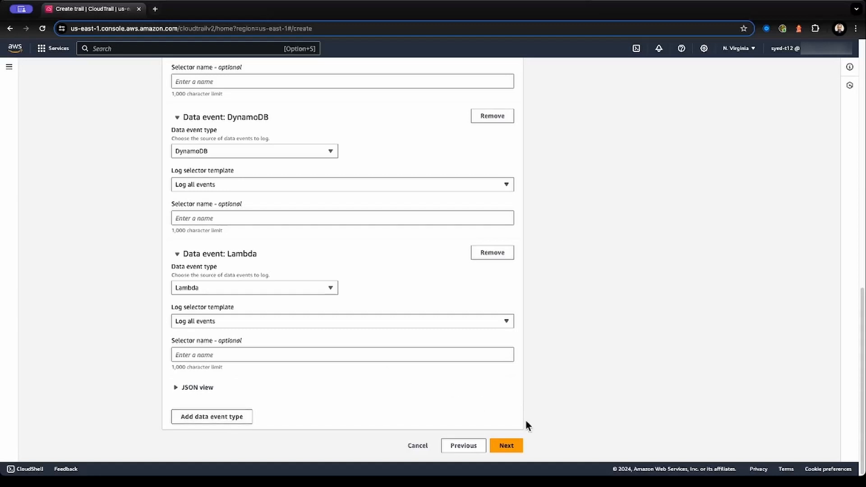
# Step: Proceed to the review of the trail configuration and create the trail
pyautogui.click(511, 445)
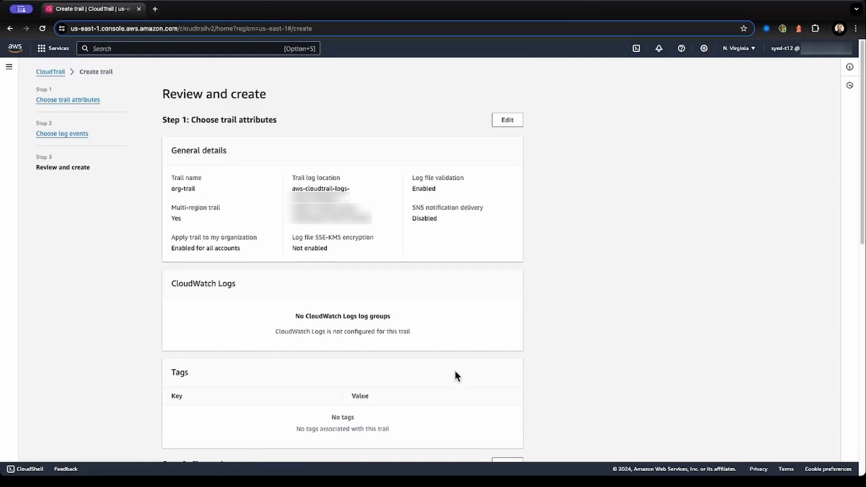
pyautogui.scroll(-15, 456, 376)
pyautogui.click(509, 446)
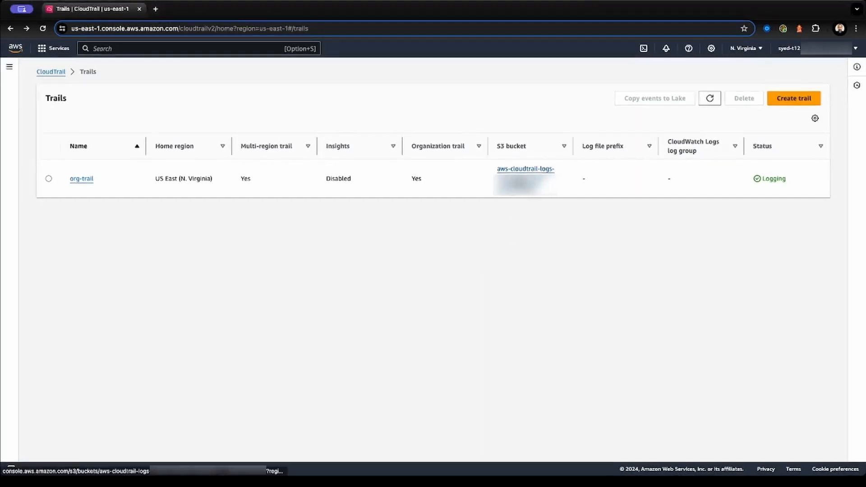
# Step: Open the trail's S3 log bucket, go to its root, and browse through AWSLogs into the organization's folder
pyautogui.click(516, 176)
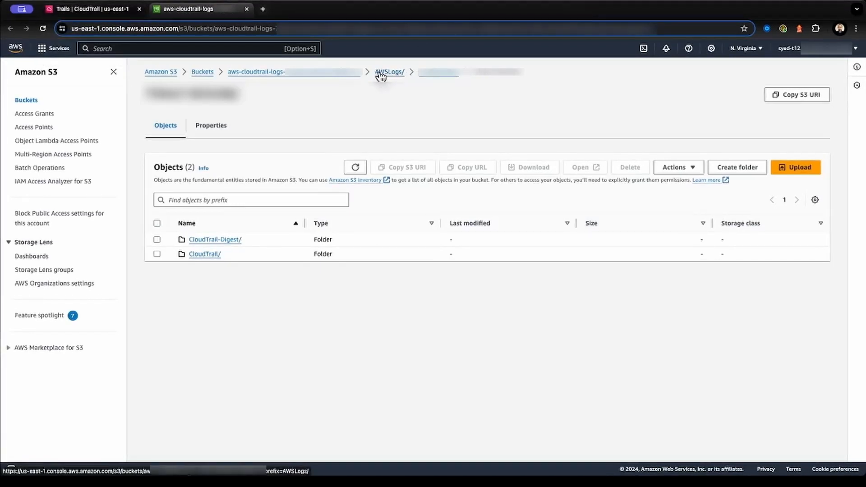
pyautogui.click(344, 78)
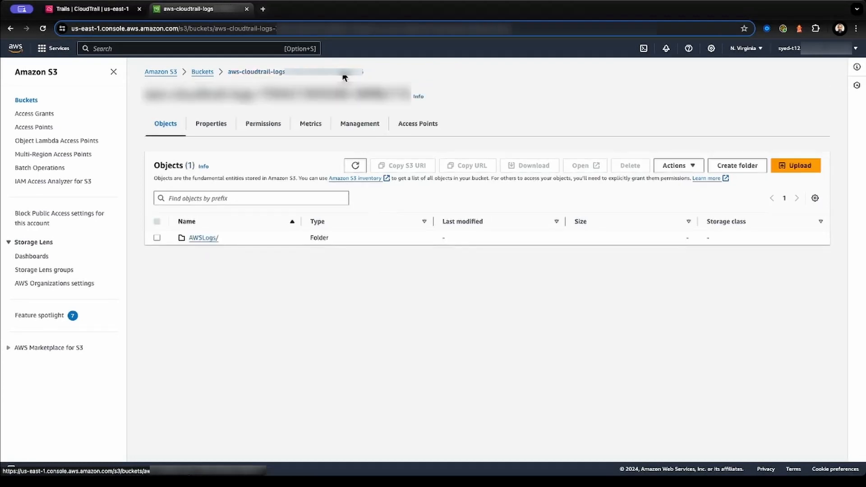
pyautogui.click(205, 239)
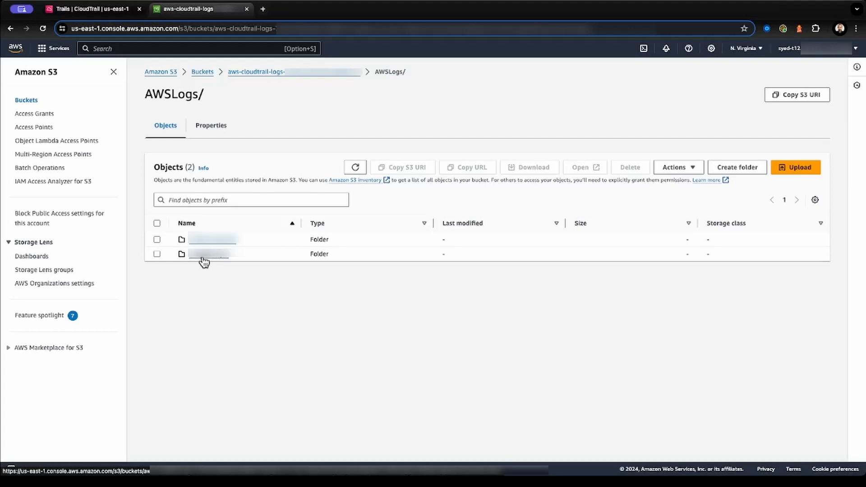
pyautogui.click(205, 254)
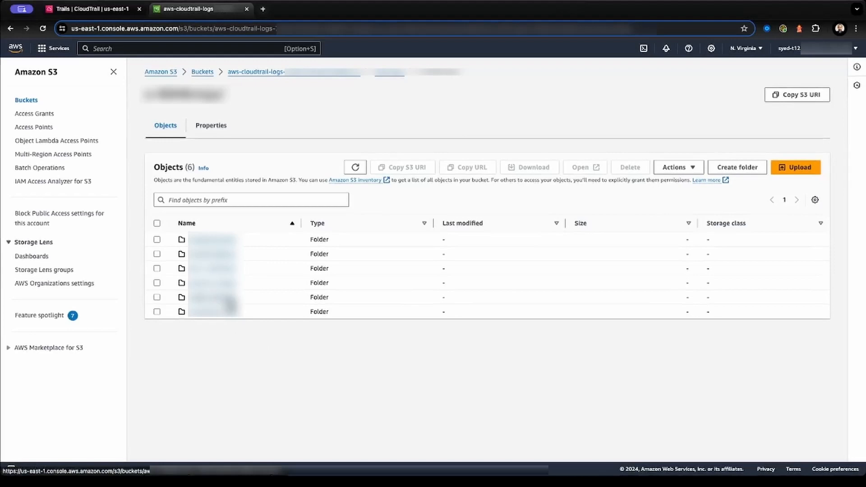
# Step: Open one member account's folder near the end of the list and browse to CloudTrail/us-east-1/2024/05/06 to view its log files
pyautogui.click(230, 305)
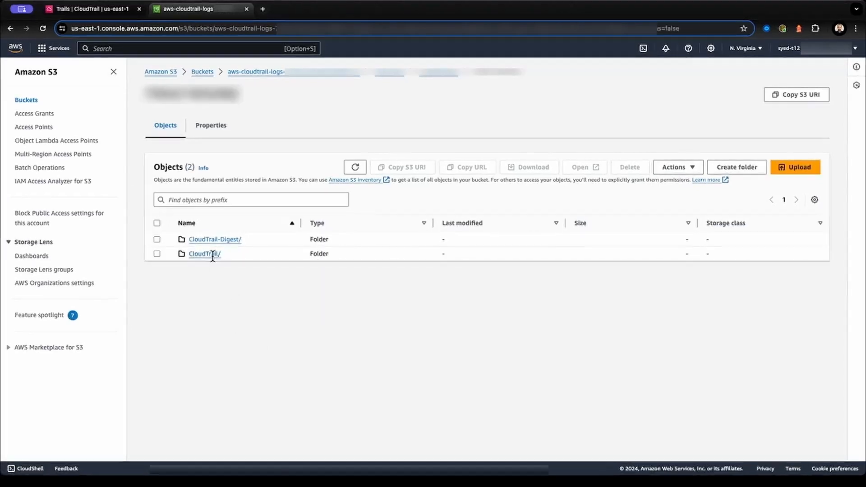
pyautogui.click(212, 256)
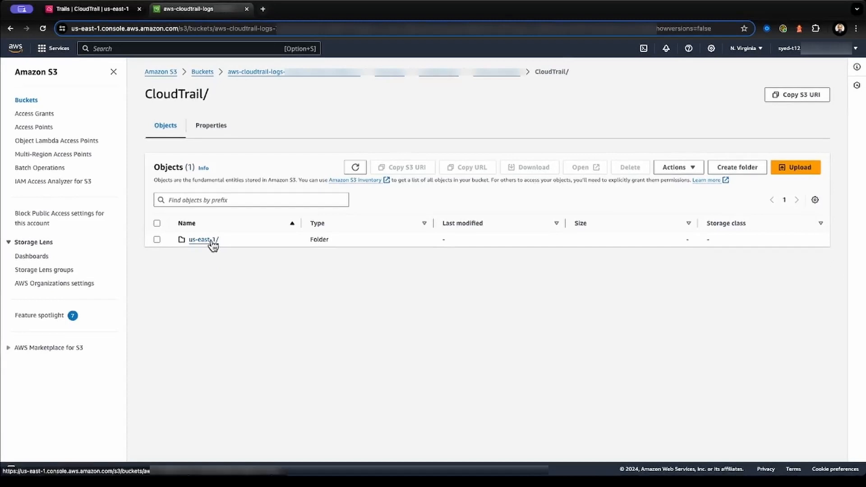
pyautogui.click(211, 240)
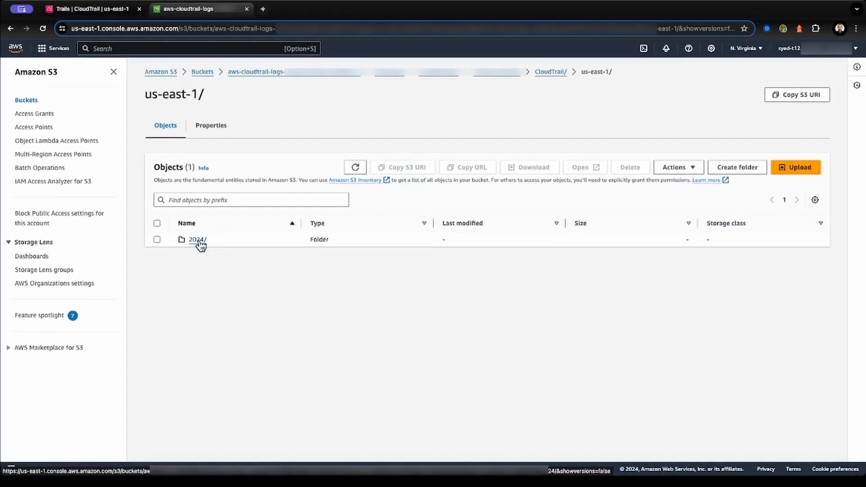
pyautogui.click(198, 240)
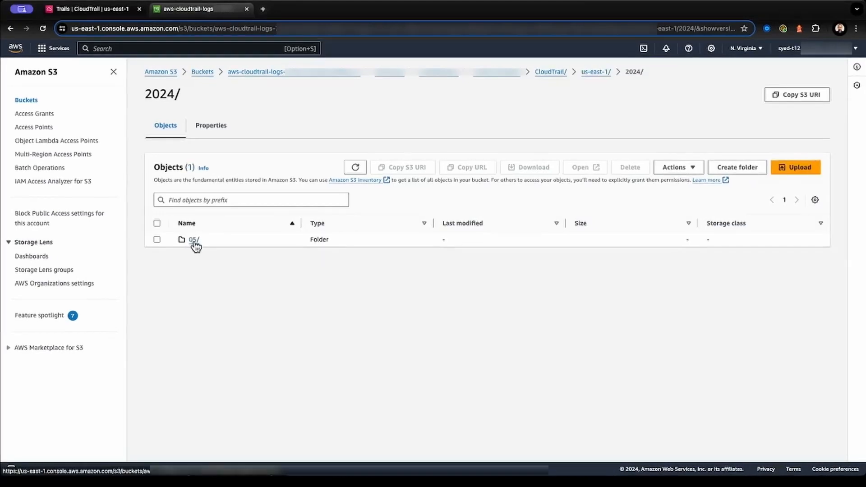
pyautogui.click(195, 241)
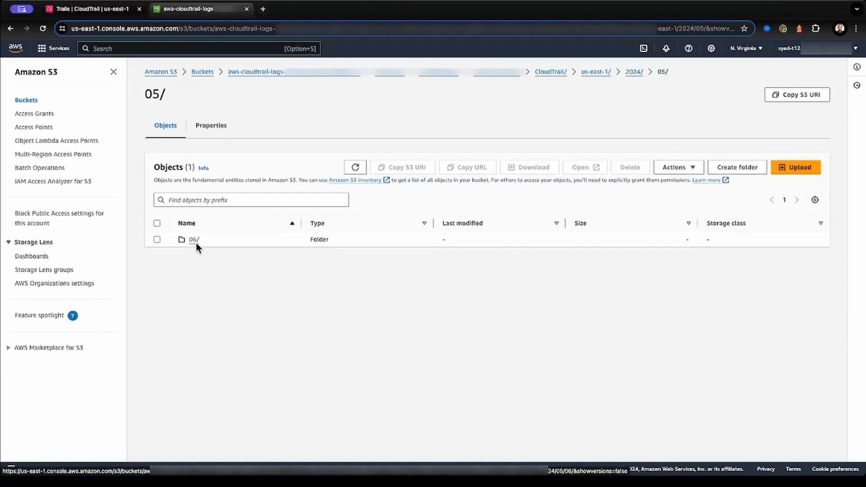
pyautogui.click(195, 240)
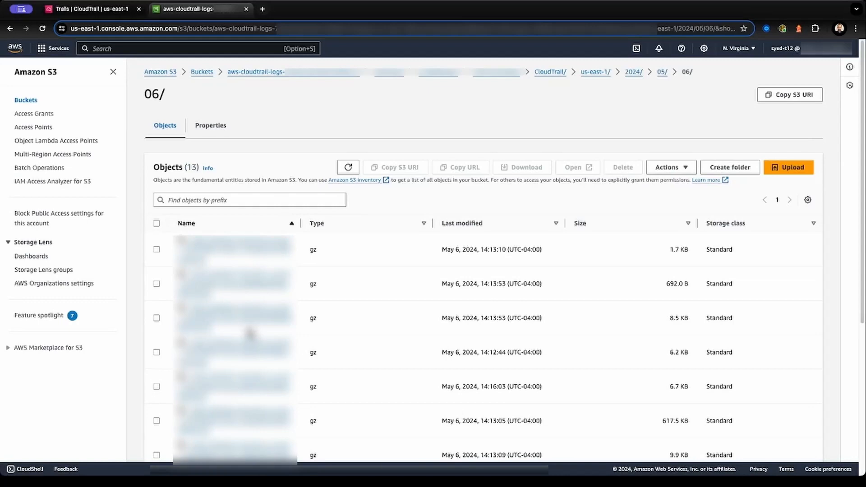
# Step: Return to the organization's folder and browse the first account's folder to CloudTrail/us-east-1/2024/05/06 to view its log files
pyautogui.click(445, 75)
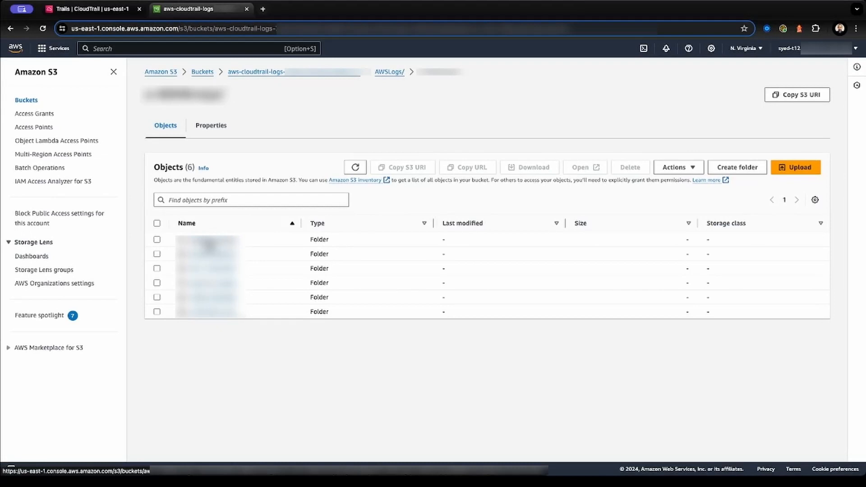
pyautogui.click(209, 244)
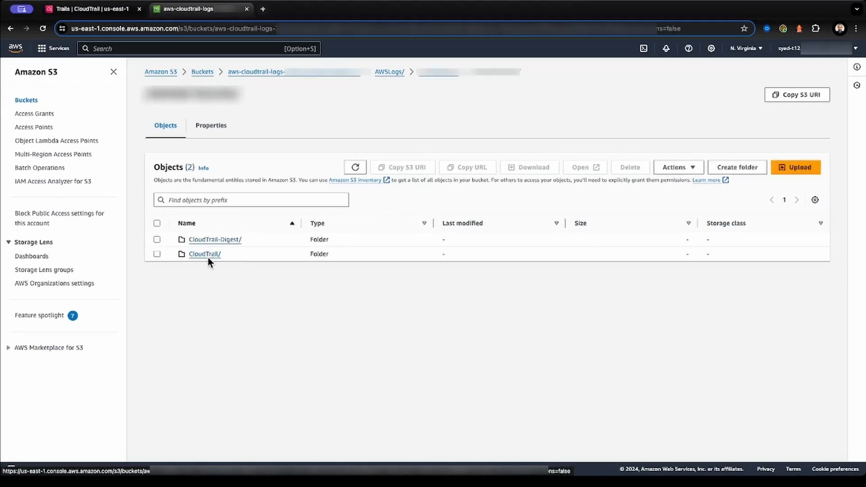
pyautogui.click(207, 255)
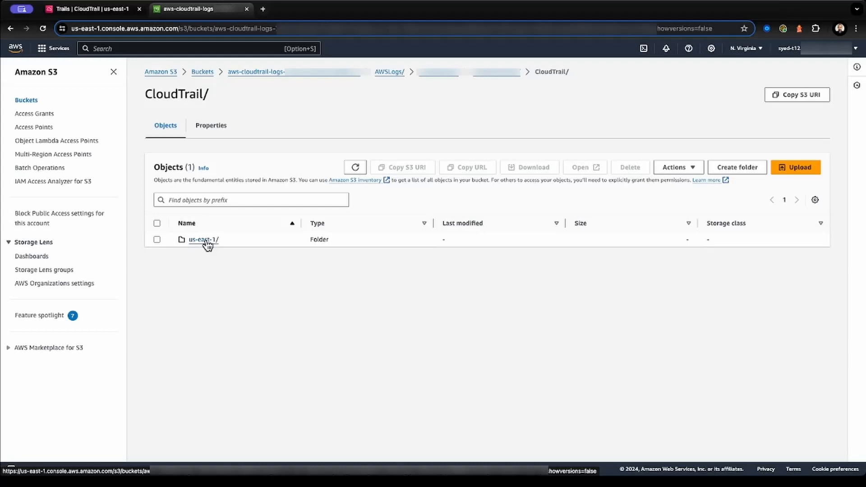
pyautogui.click(207, 240)
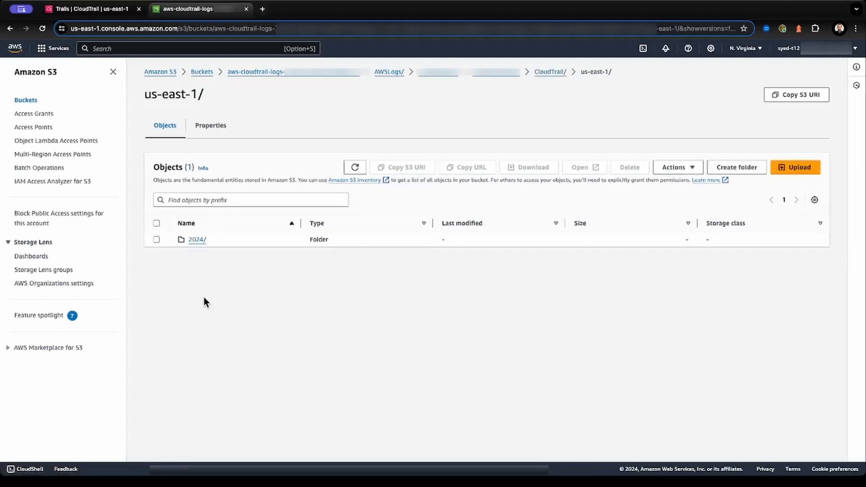
pyautogui.click(197, 238)
pyautogui.click(195, 240)
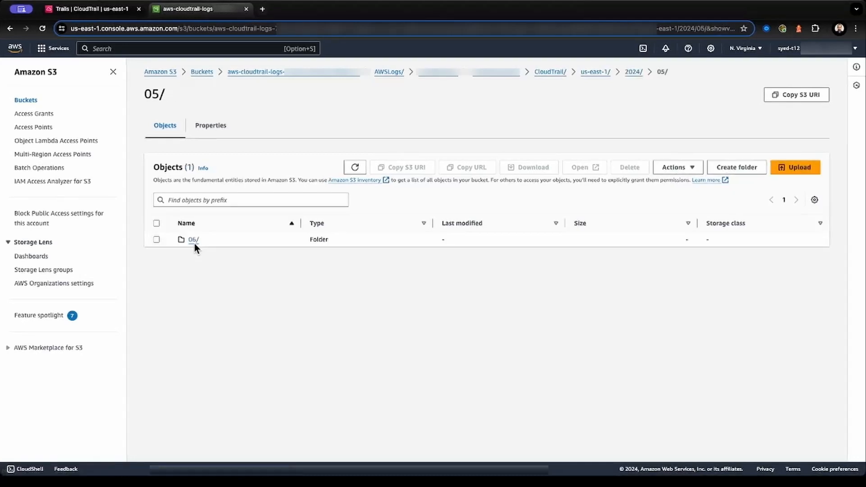
pyautogui.click(194, 240)
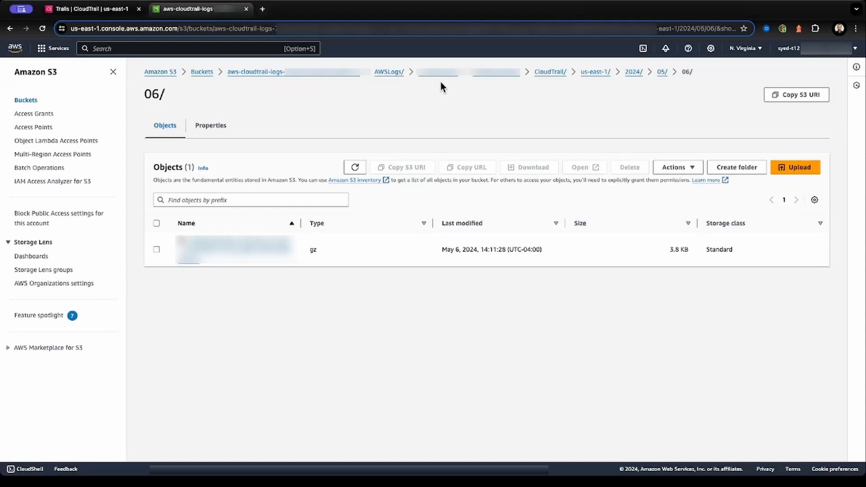
# Step: Close the log bucket page, search the console for athena, and open the Athena service in a new tab
pyautogui.press('super+w')
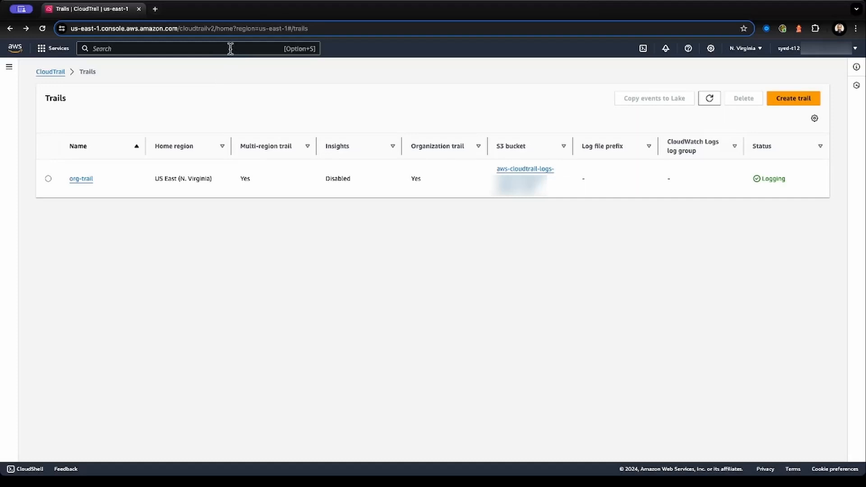
pyautogui.write('athena')
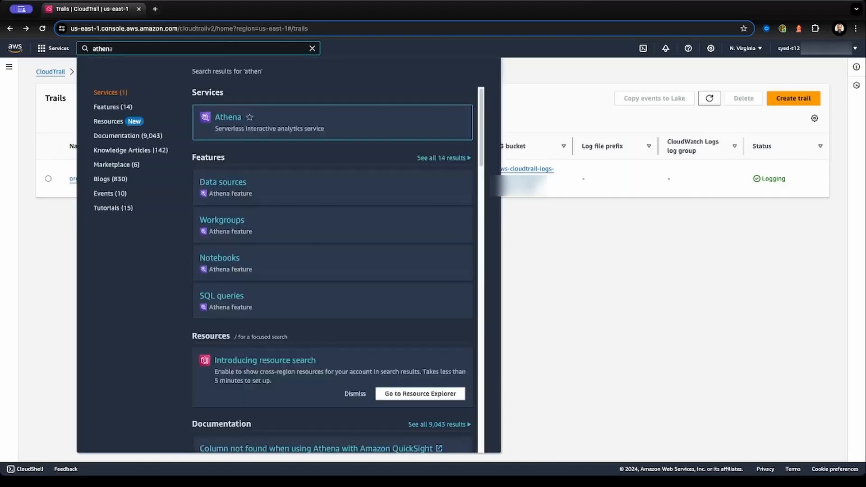
pyautogui.keyDown('super'); pyautogui.click(228, 117); pyautogui.keyUp('super')
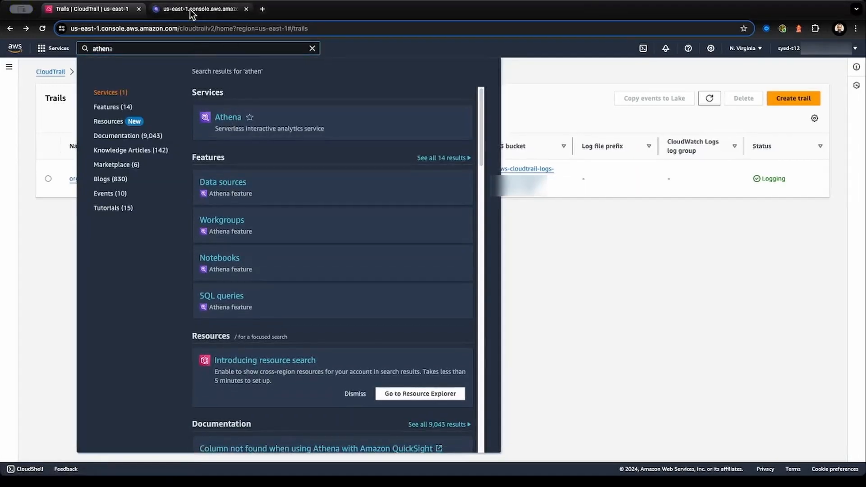
pyautogui.click(191, 8)
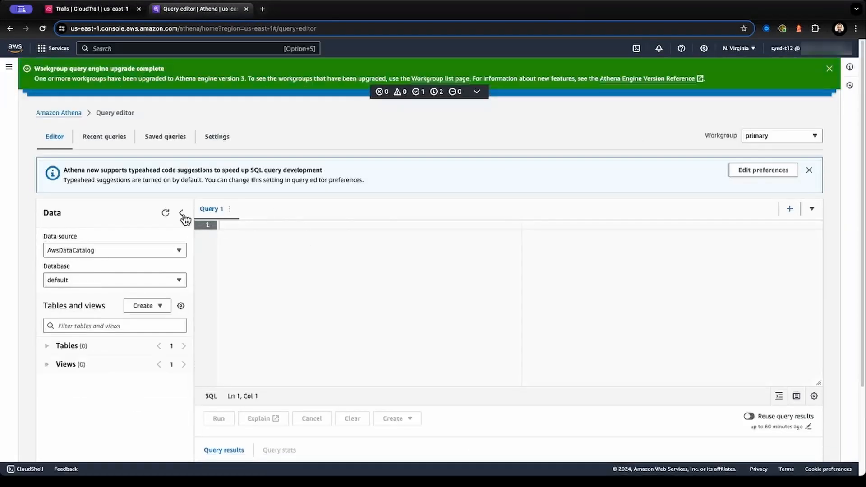
# Step: Paste the CloudTrail CREATE EXTERNAL TABLE statement into the query and name its table cloudtrail_logs_mgmnt_us-east-1_pp
pyautogui.click(181, 213)
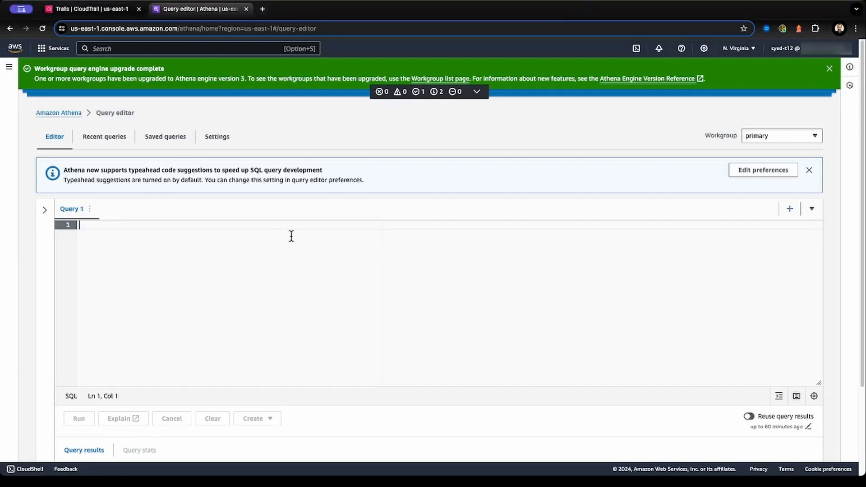
pyautogui.press('super+v')
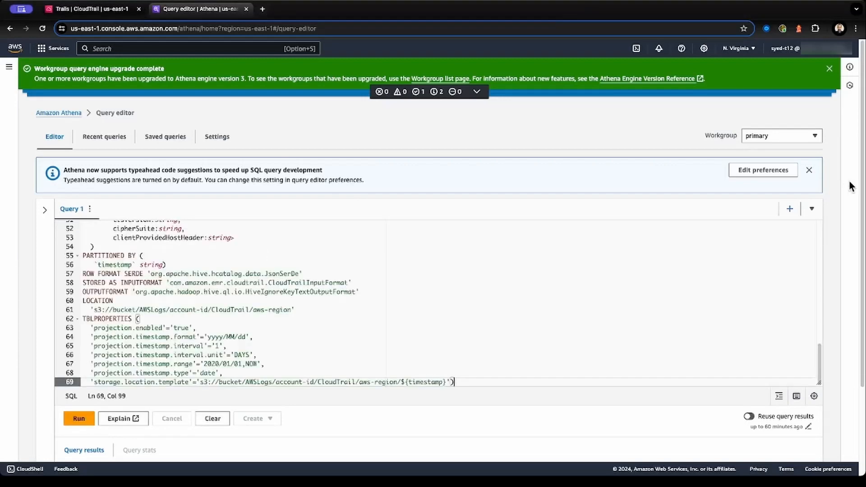
pyautogui.scroll(-5, 326, 296)
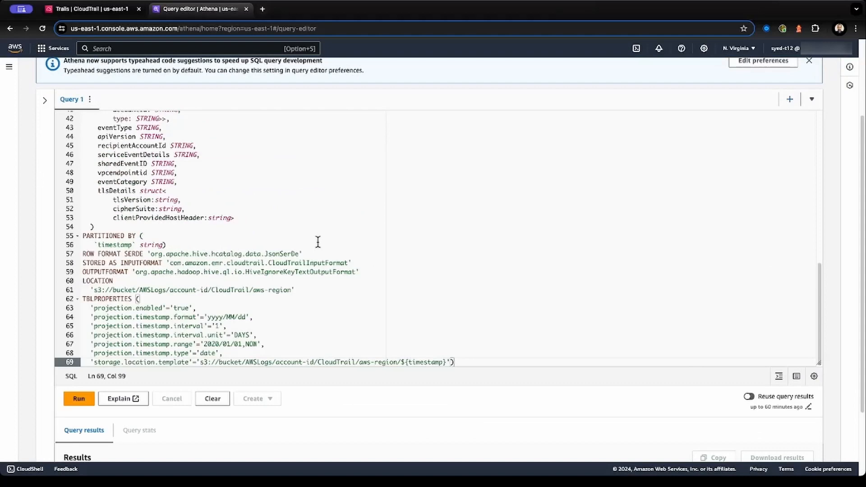
pyautogui.scroll(5, 316, 244)
pyautogui.scroll(6, 315, 245)
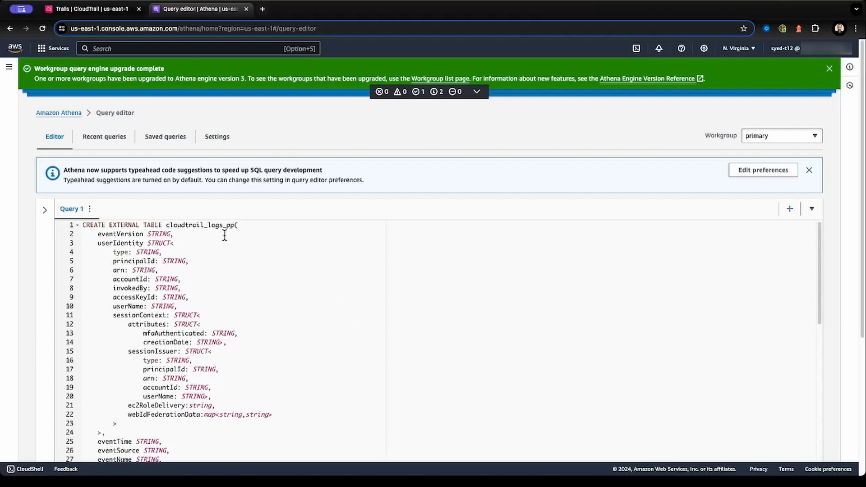
pyautogui.click(215, 226)
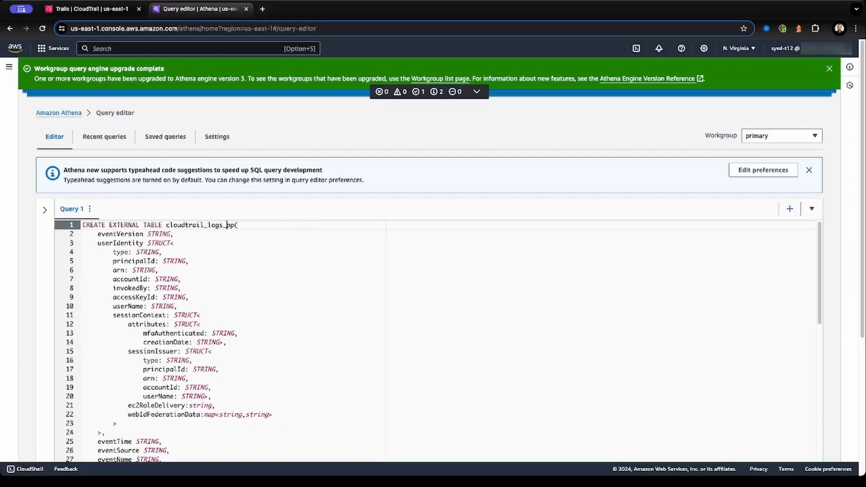
pyautogui.write('mgmnt_us-east-1_')
# Step: Select the placeholder path under LOCATION, and copy the S3 URI of the CloudTrail/us-east-1 folder in the trail's log bucket
pyautogui.scroll(-3, 265, 328)
pyautogui.scroll(-10, 265, 328)
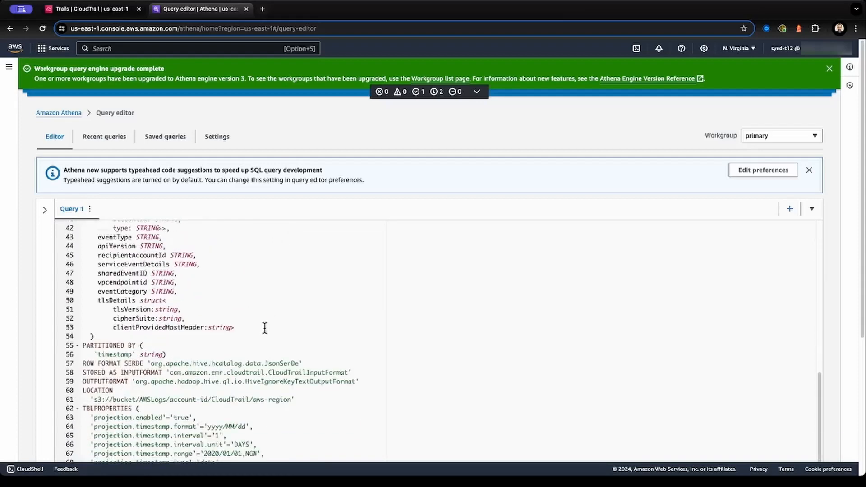
pyautogui.scroll(-5, 265, 328)
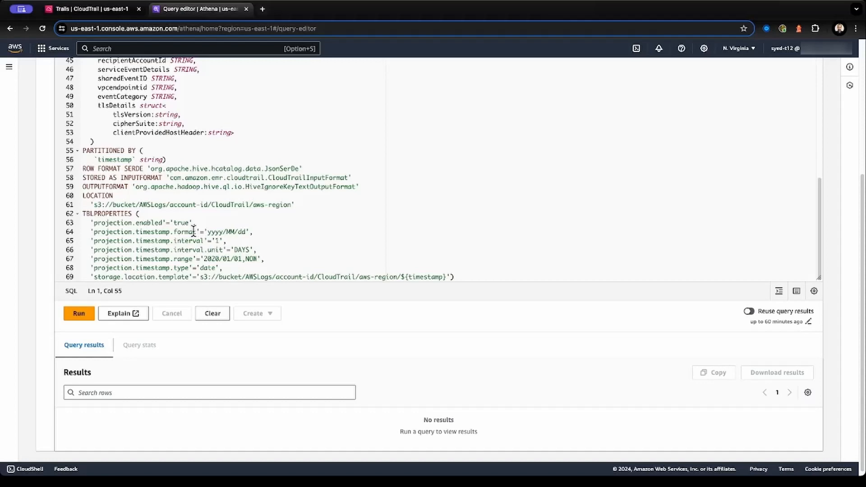
pyautogui.scroll(3, 194, 232)
pyautogui.scroll(-3, 194, 230)
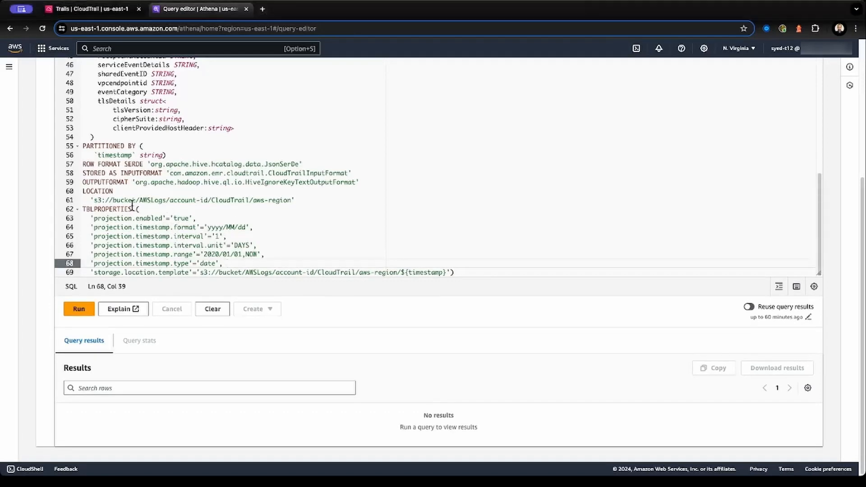
pyautogui.moveTo(94, 200); pyautogui.dragTo(291, 200)
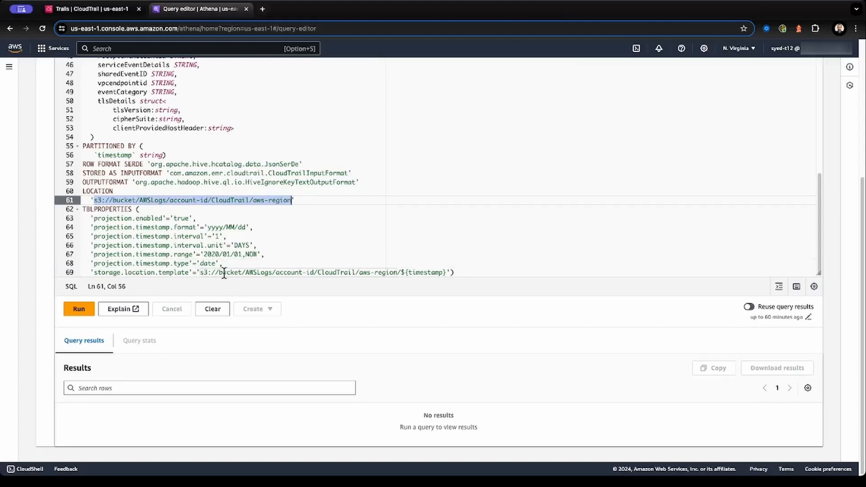
pyautogui.click(104, 11)
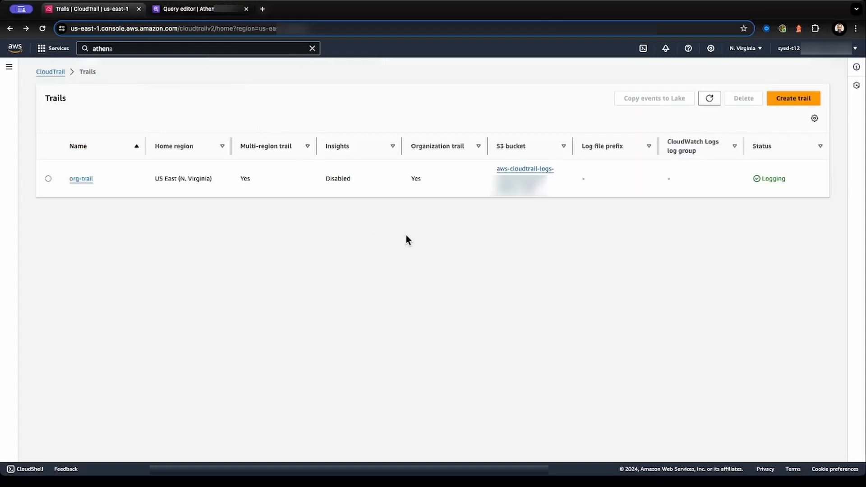
pyautogui.click(528, 174)
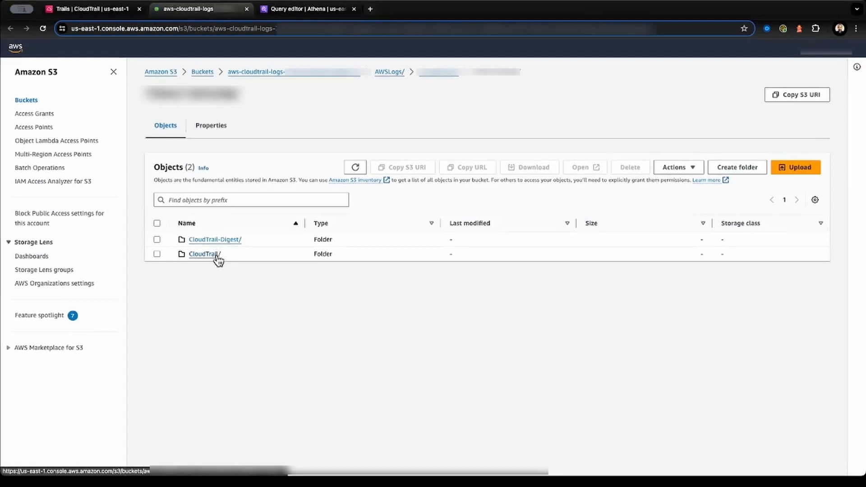
pyautogui.click(219, 254)
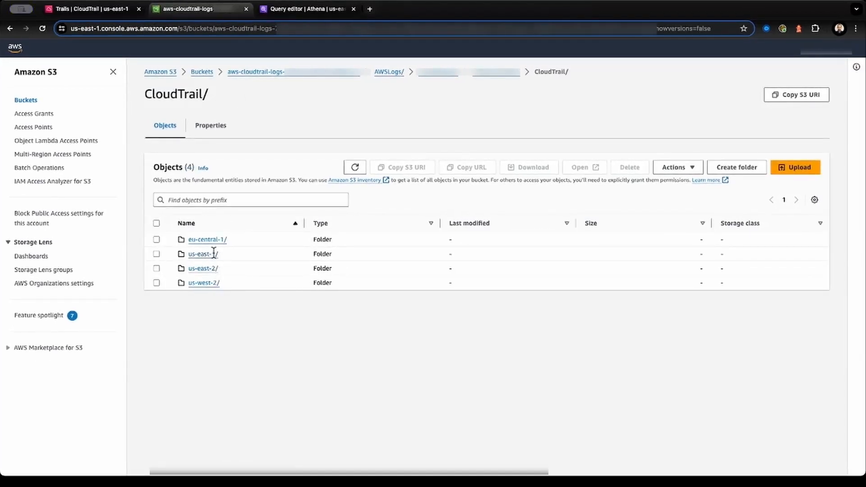
pyautogui.click(214, 255)
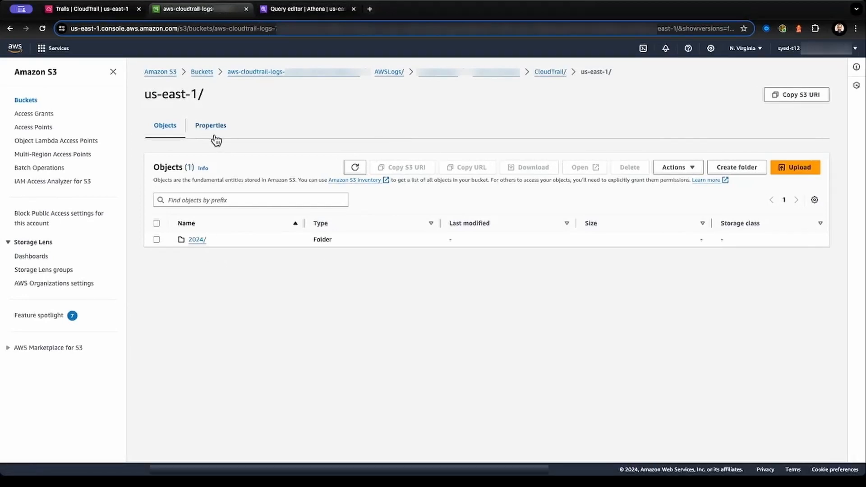
pyautogui.click(210, 133)
pyautogui.click(384, 201)
# Step: Replace the placeholder path in LOCATION and the path before ${timestamp} in storage.location.template with the copied us-east-1 folder URI
pyautogui.click(274, 10)
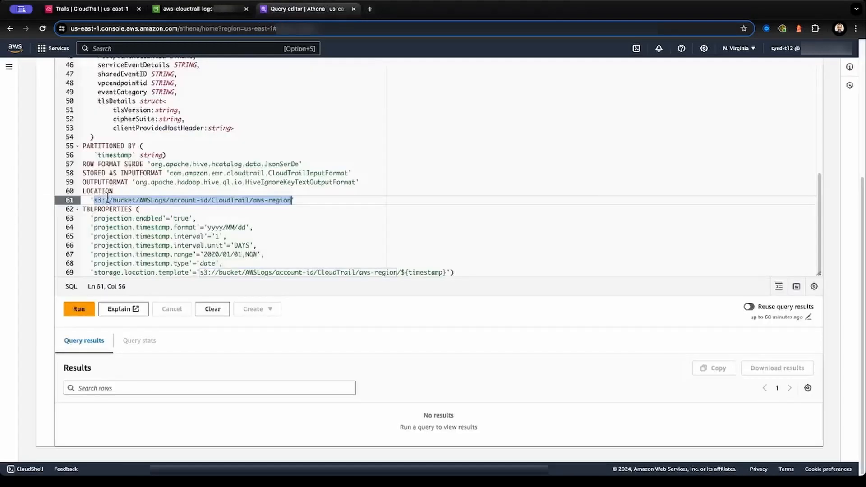
pyautogui.press('super+v')
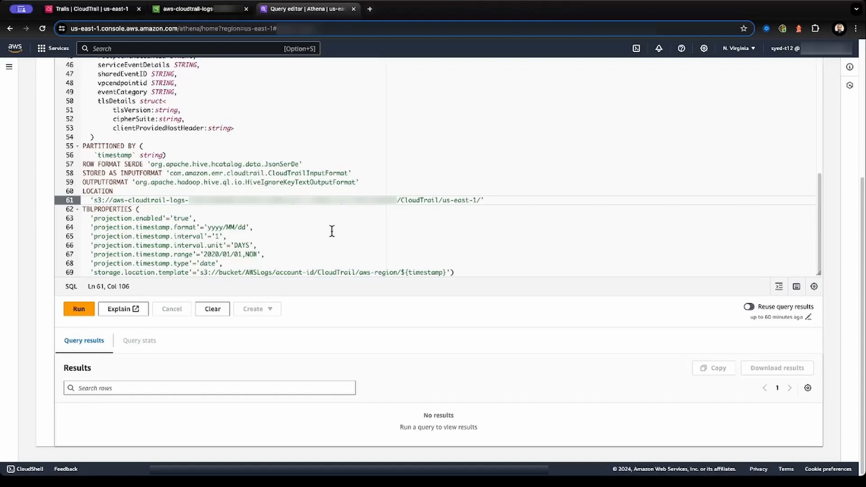
pyautogui.click(203, 272)
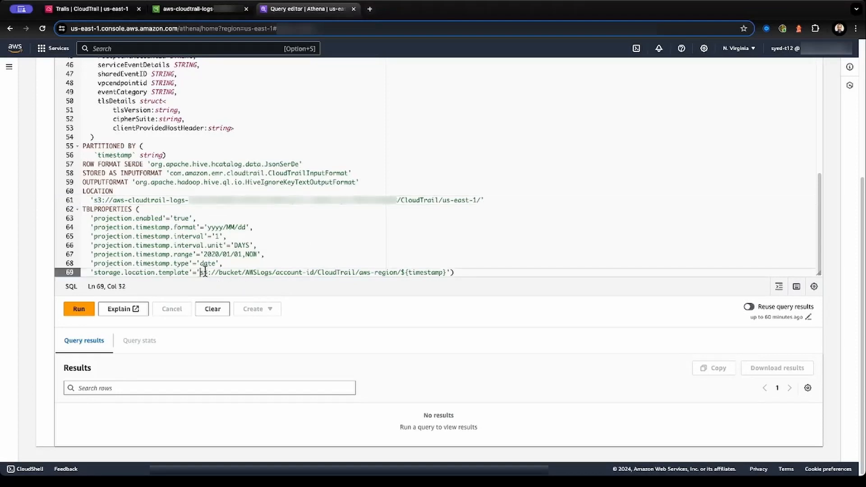
pyautogui.hotkey('shift', 'End')
pyautogui.hotkey('shift', 'Left')
pyautogui.hotkey('shift', 'Left')
pyautogui.hotkey('shift', 'Left')
pyautogui.hotkey('shift', 'Left')
pyautogui.hotkey('shift', 'Left')
pyautogui.hotkey('shift', 'Left')
pyautogui.hotkey('shift', 'Left')
pyautogui.hotkey('shift', 'Left')
pyautogui.hotkey('shift', 'Left')
pyautogui.hotkey('shift', 'Left')
pyautogui.hotkey('shift', 'Left')
pyautogui.hotkey('shift', 'Left')
pyautogui.hotkey('shift', 'Left')
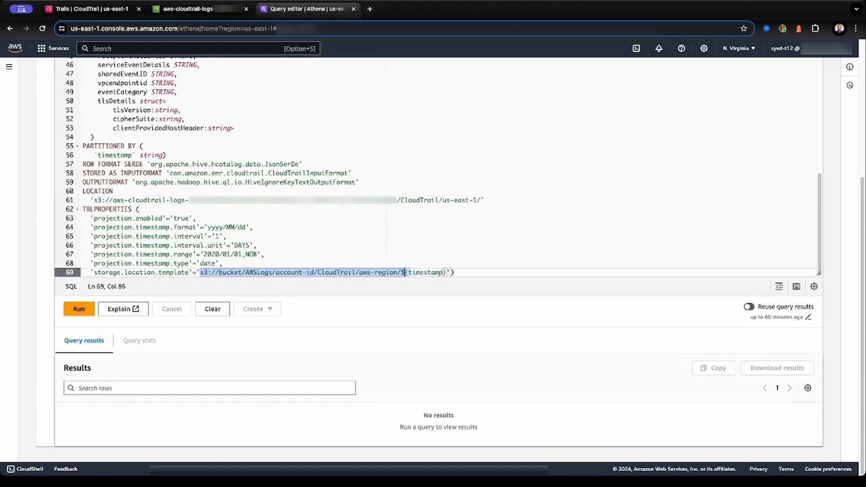
pyautogui.hotkey('shift', 'Left')
pyautogui.press('super+v')
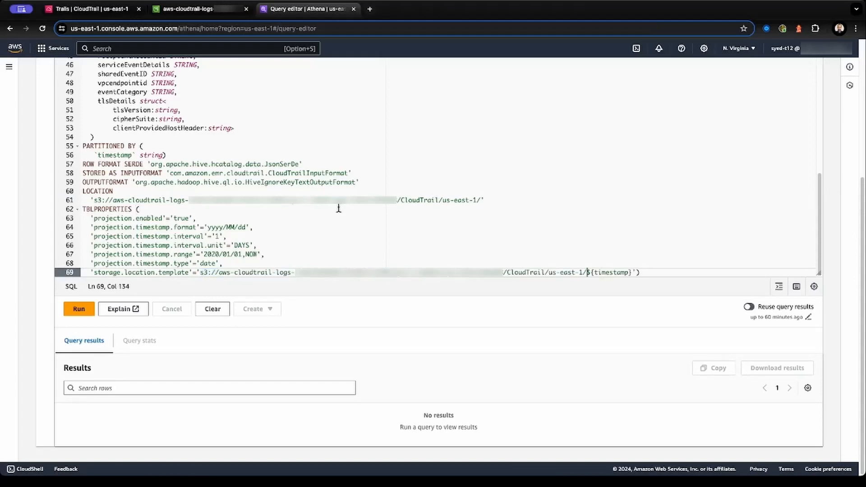
pyautogui.click(321, 209)
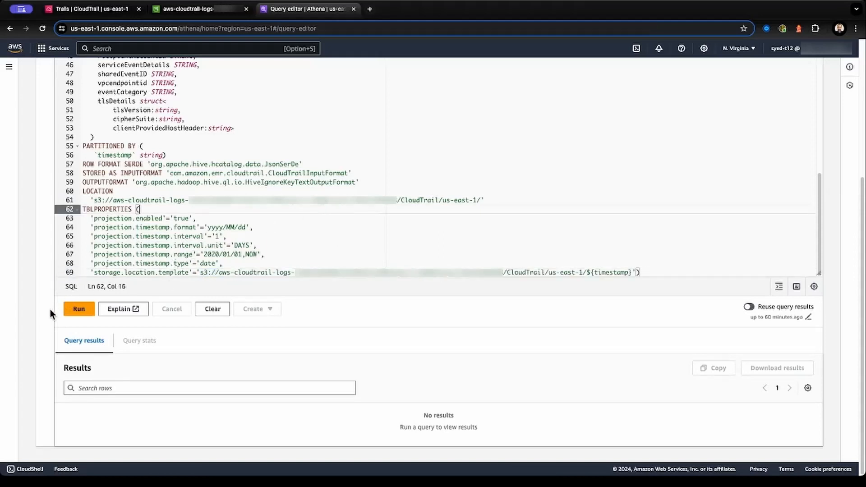
# Step: Review the edited statement and try to run it to create the table
pyautogui.scroll(10, 175, 212)
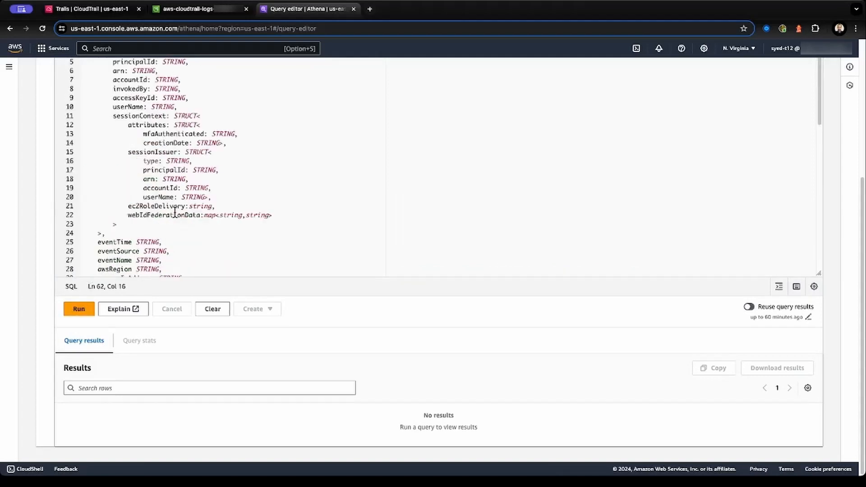
pyautogui.scroll(5, 176, 212)
pyautogui.scroll(-15, 231, 277)
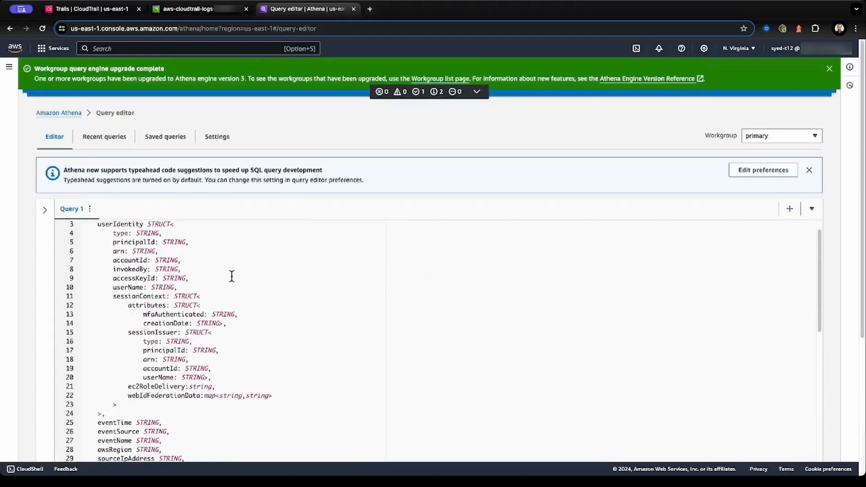
pyautogui.click(79, 309)
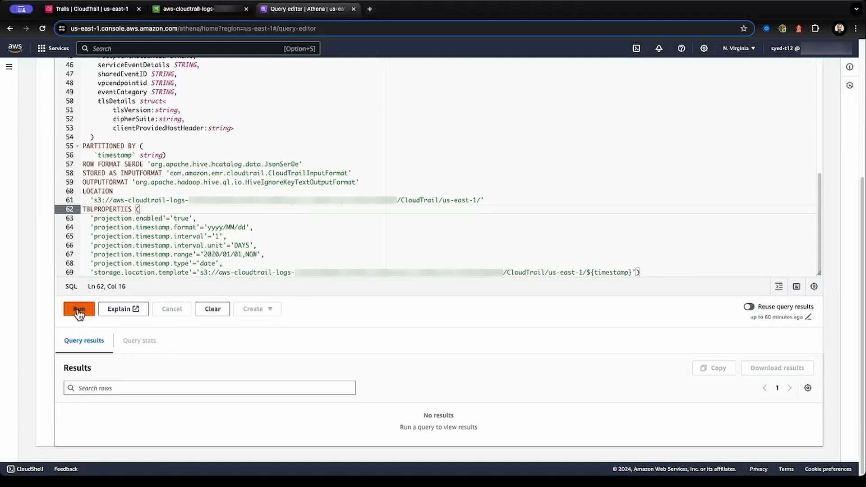
# Step: Replace the hyphens in the table name with underscores, making it cloudtrail_logs_mgmnt_us_east_1_pp
pyautogui.scroll(3, 360, 288)
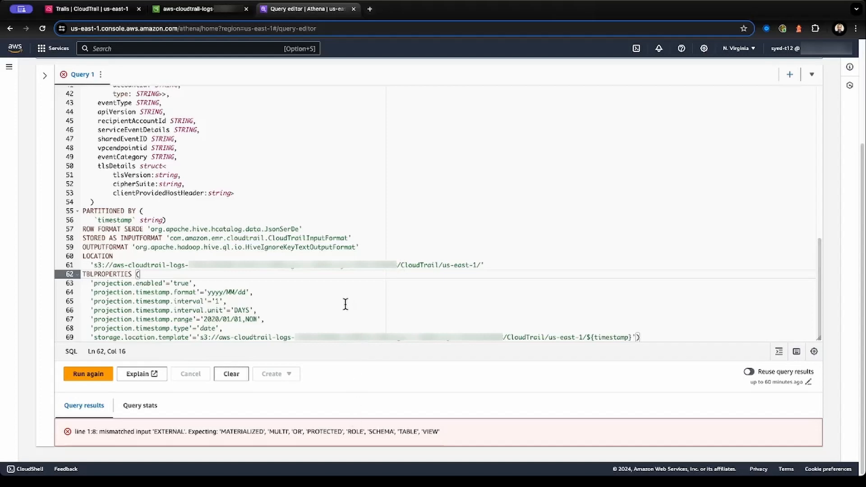
pyautogui.scroll(10, 345, 304)
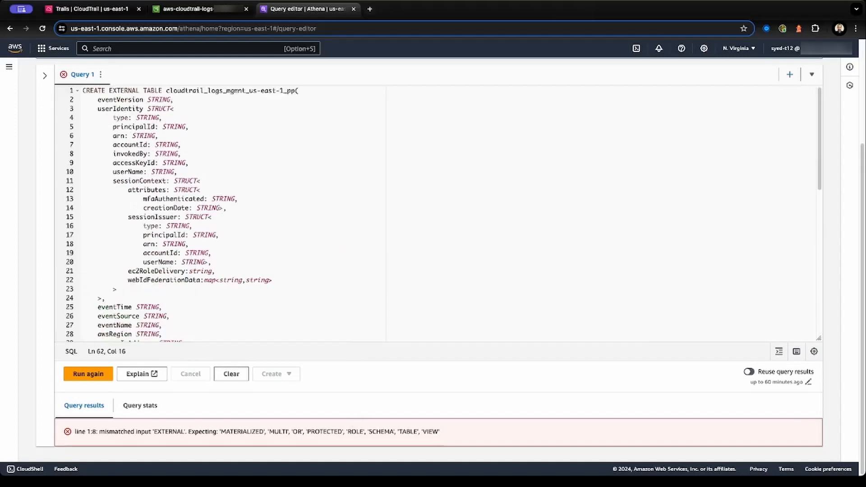
pyautogui.scroll(3, 337, 254)
pyautogui.click(258, 225)
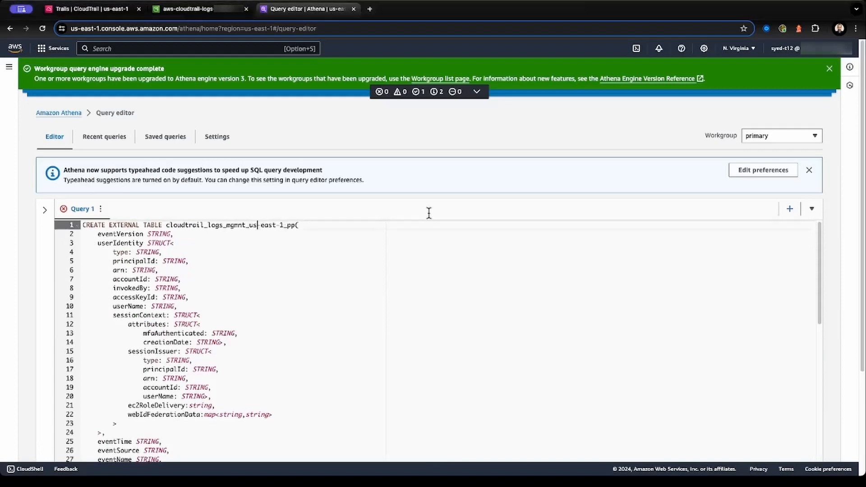
pyautogui.press('Delete')
pyautogui.write('_')
pyautogui.hotkey('alt', 'Right')
pyautogui.press('Delete')
pyautogui.write('_')
# Step: Select the entire corrected CREATE EXTERNAL TABLE statement and run it
pyautogui.scroll(-8, 273, 258)
pyautogui.click(244, 274)
pyautogui.press('super+a')
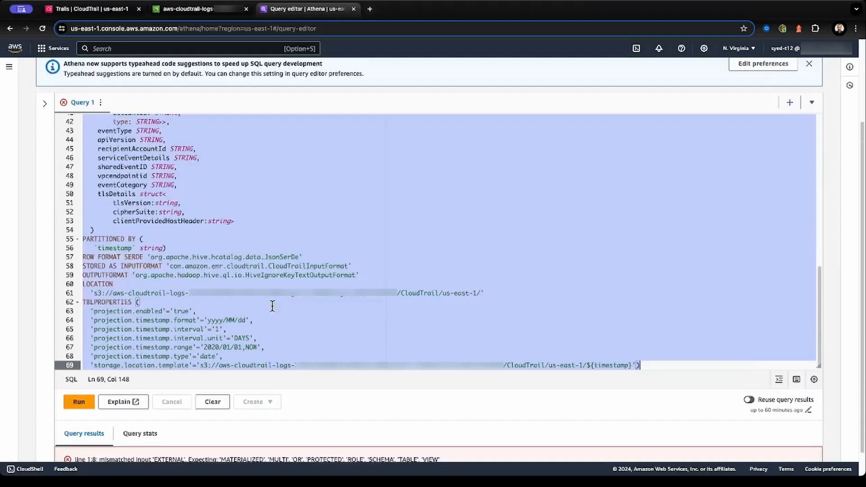
pyautogui.click(85, 374)
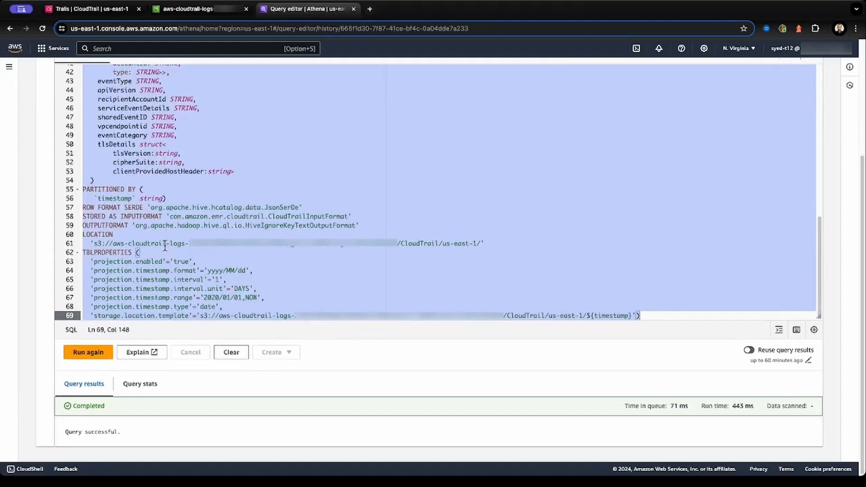
# Step: Preview the cloudtrail_logs_mgmnt_us_east_1_pp table and view the rows returned by its query
pyautogui.scroll(8, 121, 233)
pyautogui.scroll(5, 121, 233)
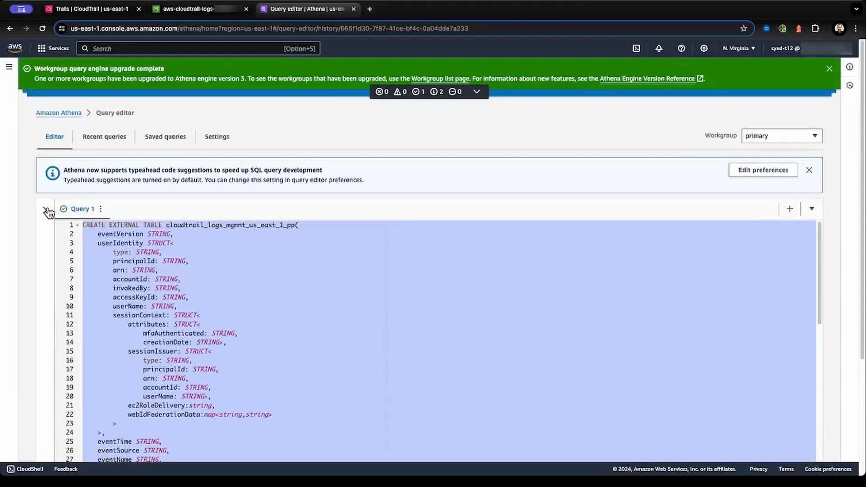
pyautogui.click(184, 365)
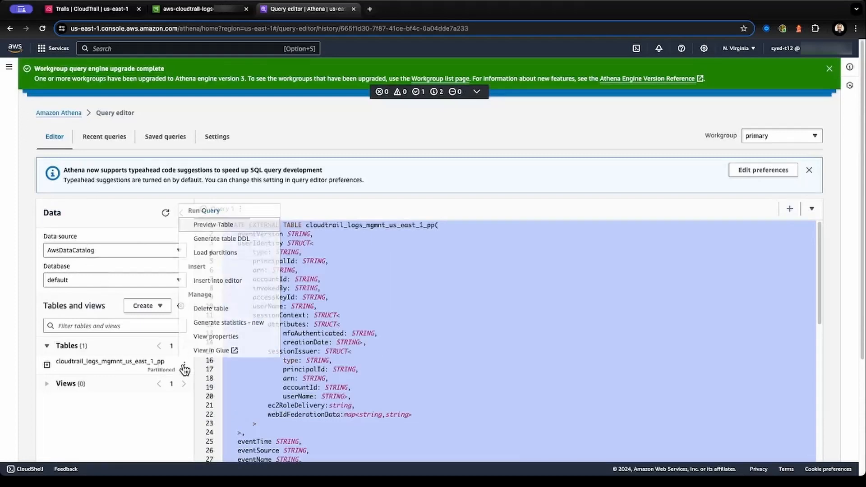
pyautogui.click(240, 225)
pyautogui.scroll(-5, 409, 276)
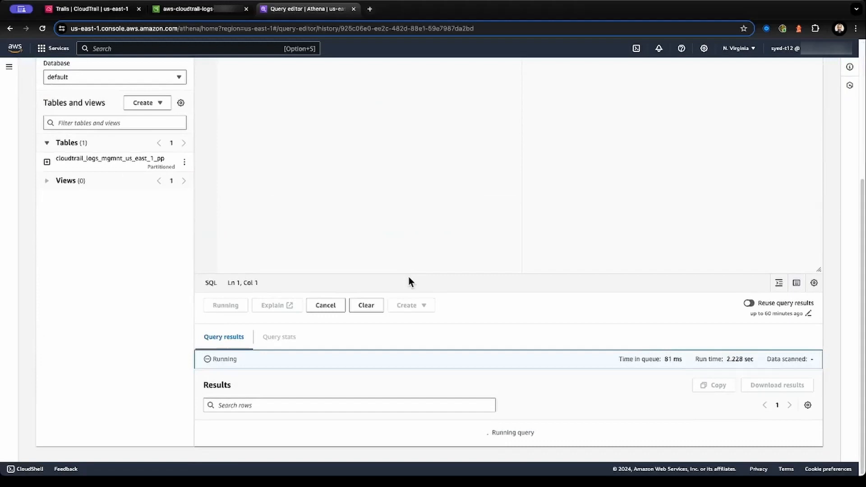
pyautogui.scroll(-5, 408, 281)
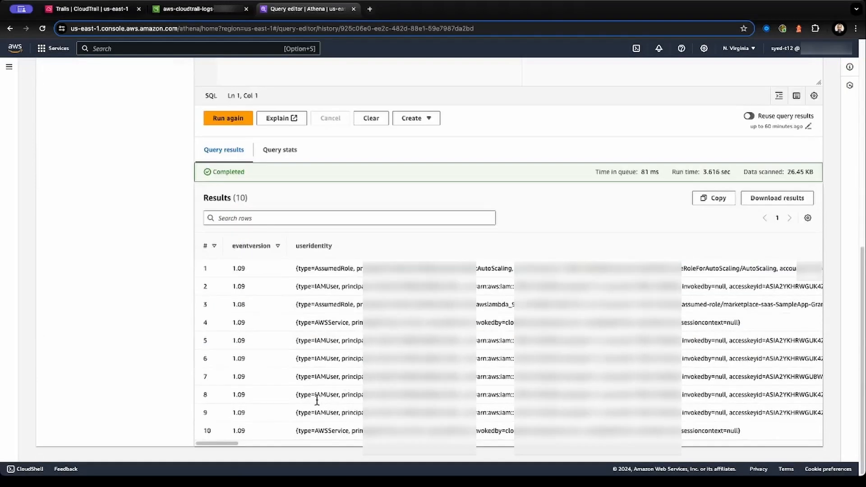
# Step: Open a new query and write a select * from cloudtrail_logs_mgmnt_us_east_1_pp where useridentity.arn is like the IAM user name between % wildcards
pyautogui.moveTo(234, 442)
pyautogui.mouseDown()
pyautogui.moveTo(364, 435)
pyautogui.moveTo(232, 442)
pyautogui.mouseUp()
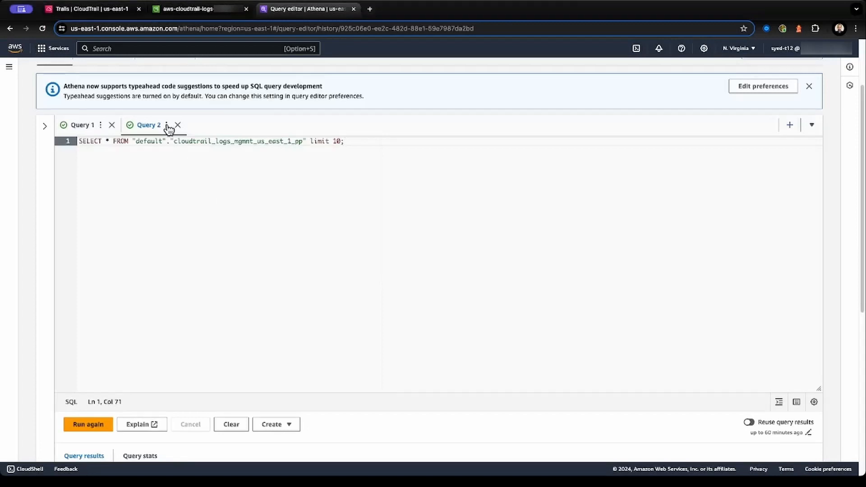
pyautogui.click(167, 126)
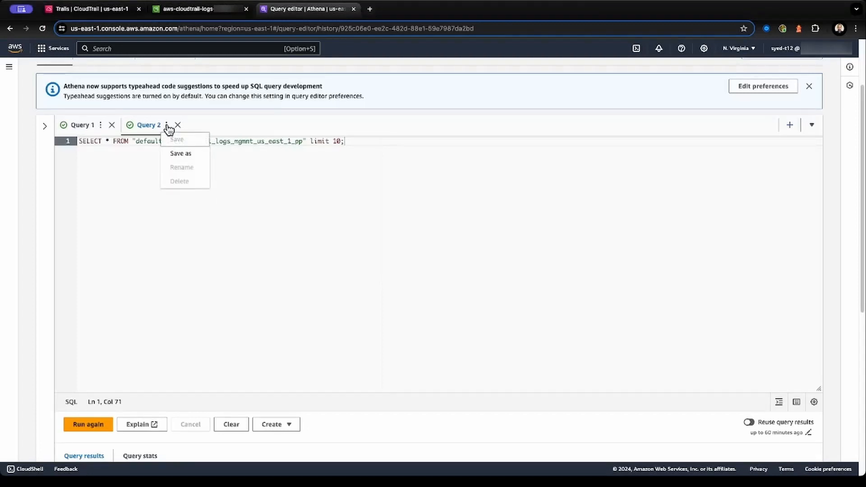
pyautogui.click(790, 125)
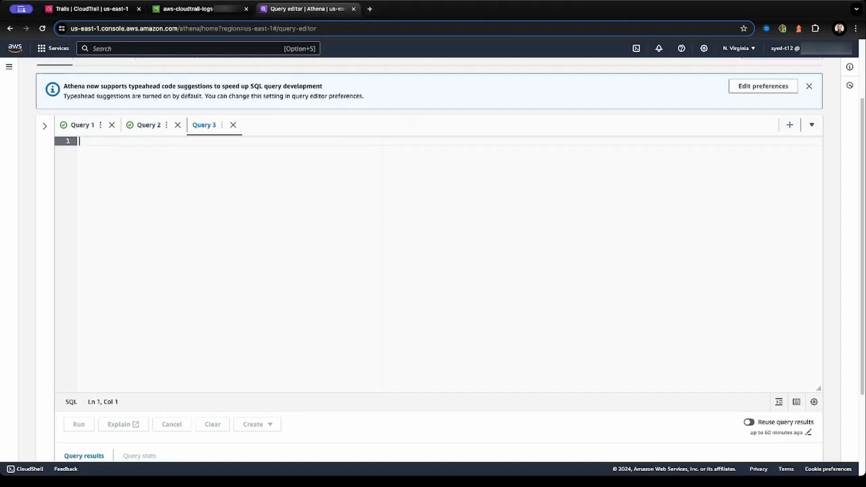
pyautogui.write("select * from cloudtrail_logs_mgmnt_us_east_1_pp where     useridentity.arn like '%syed-t12%'")
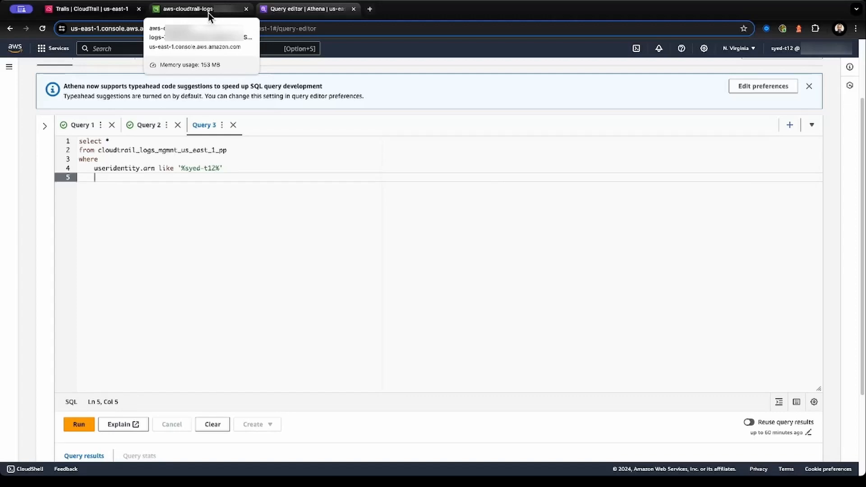
# Step: Add the condition timestamp = '05/06/2024' on a new line below the ARN filter
pyautogui.write('time')
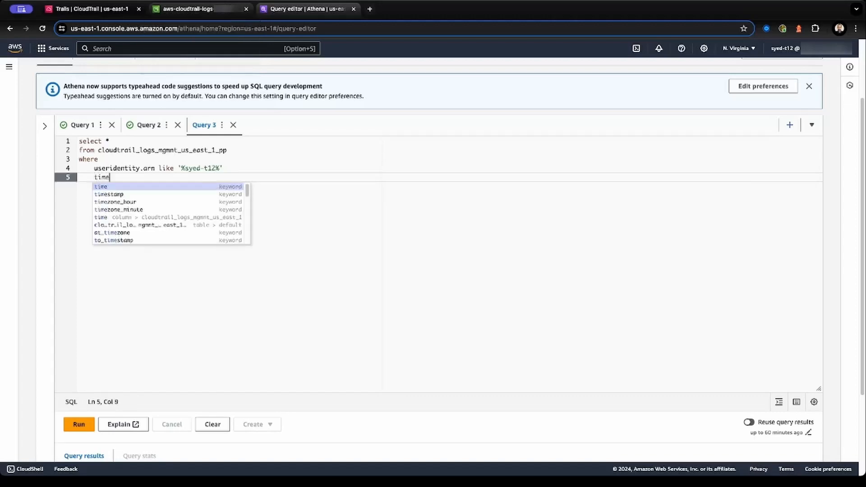
pyautogui.press('Down')
pyautogui.press('Return')
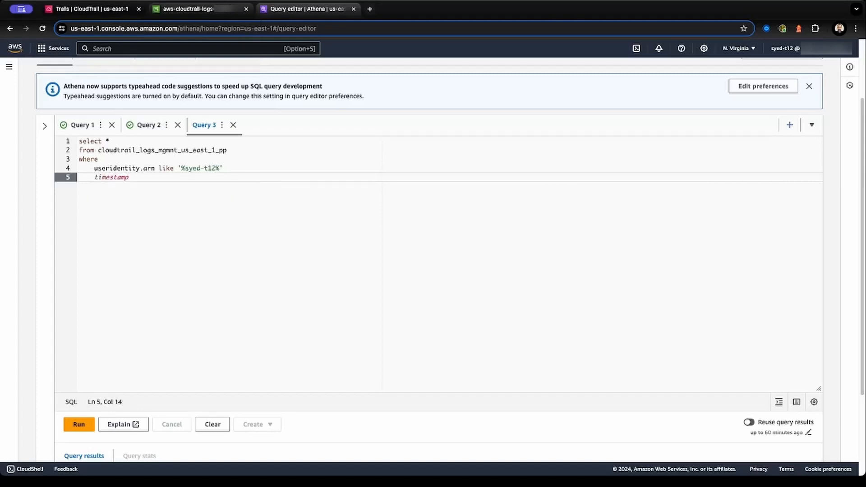
pyautogui.write("= '05/06/2024")
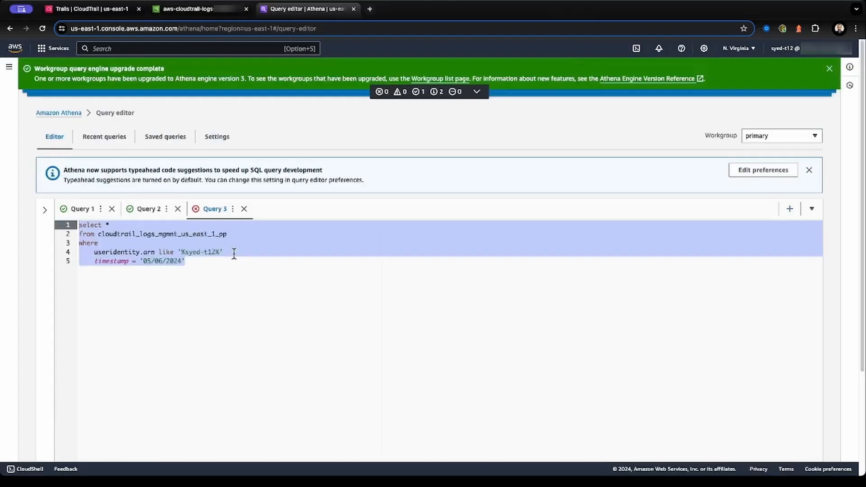
# Step: Insert the missing "and" before the timestamp condition and run the entire query
pyautogui.click(241, 263)
pyautogui.press('Home')
pyautogui.write('and')
pyautogui.moveTo(141, 258); pyautogui.dragTo(74, 226)
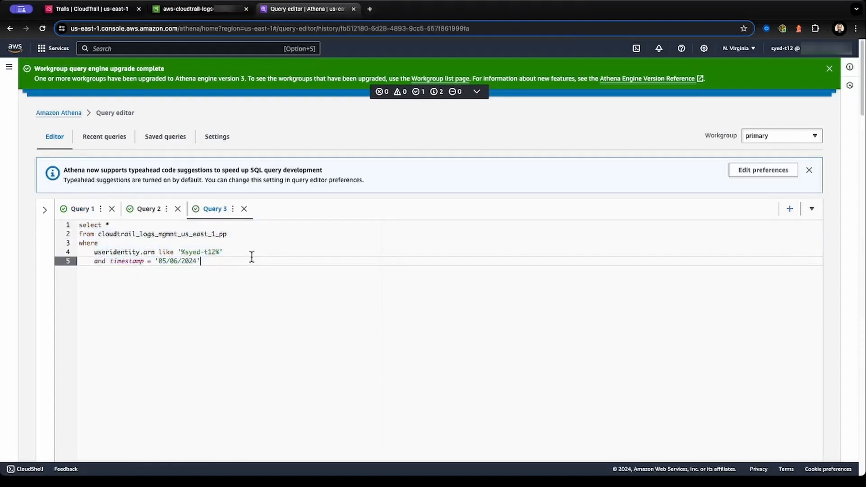
# Step: Rewrite the date in the timestamp condition as '2024/05/06'
pyautogui.press('Left')
pyautogui.press('Left')
pyautogui.press('Left')
pyautogui.press('Left')
pyautogui.press('Left')
pyautogui.press('Left')
pyautogui.press('Left')
pyautogui.press('Left')
pyautogui.press('Delete')
pyautogui.press('Delete')
pyautogui.press('Delete')
pyautogui.press('Delete')
pyautogui.press('Delete')
pyautogui.press('Delete')
pyautogui.press('End')
pyautogui.scroll(-10, 309, 331)
pyautogui.scroll(10, 309, 330)
pyautogui.press('Left')
pyautogui.write('/05/06')
pyautogui.press('End')
# Step: Select the whole query with the year-first date, run it and view the returned rows
pyautogui.moveTo(210, 268); pyautogui.dragTo(30, 226)
pyautogui.scroll(-10, 159, 335)
pyautogui.scroll(10, 124, 280)
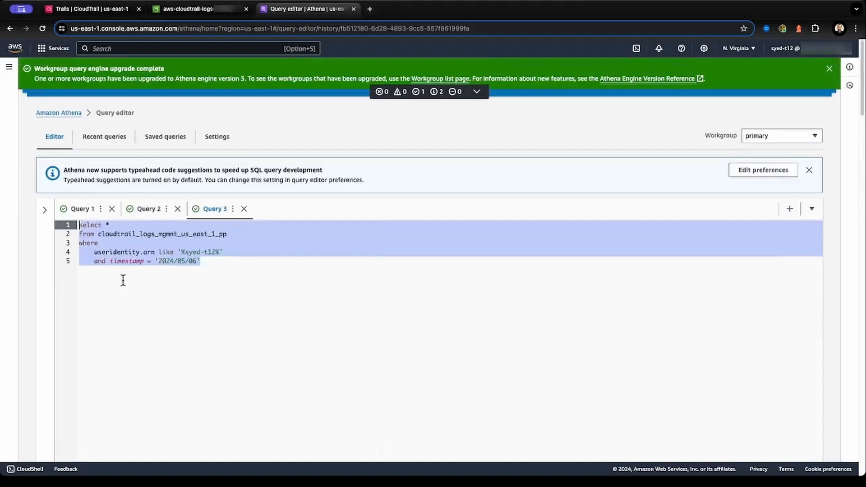
pyautogui.scroll(-4, 92, 338)
pyautogui.click(79, 322)
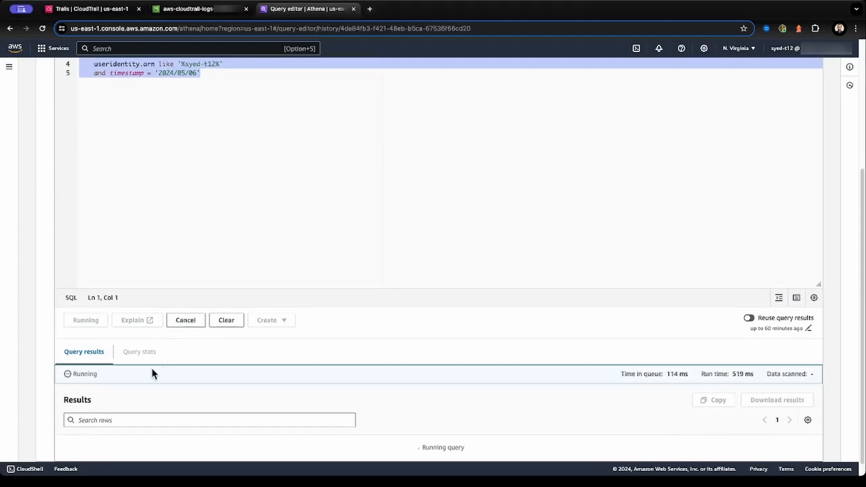
pyautogui.scroll(-6, 152, 370)
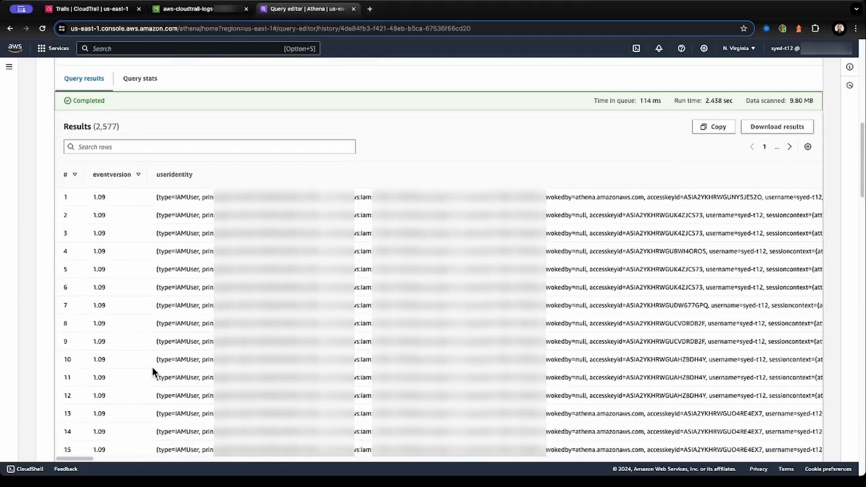
# Step: Add the condition readonly = false on a new line below the timestamp condition
pyautogui.scroll(6, 153, 368)
pyautogui.click(228, 264)
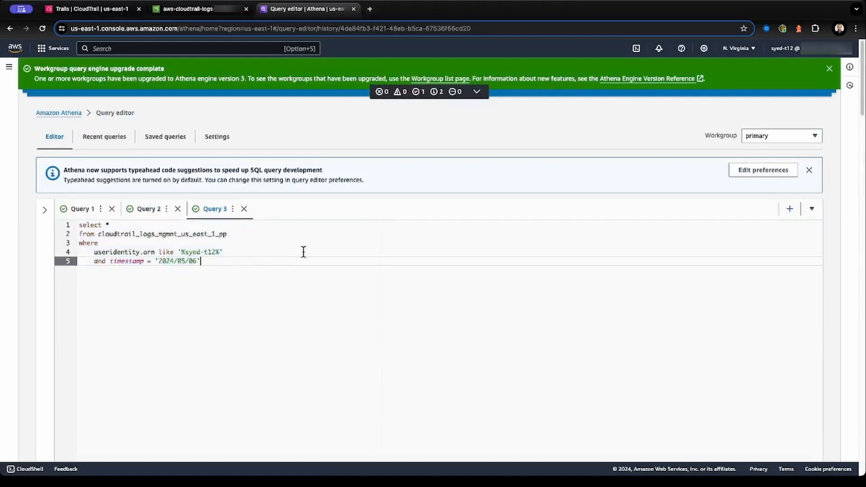
pyautogui.press('Return')
pyautogui.write('read')
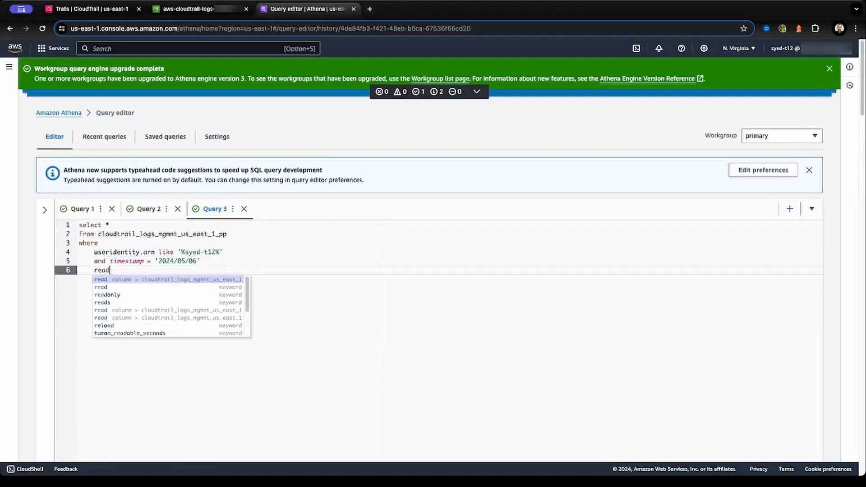
pyautogui.press('Down')
pyautogui.press('Down')
pyautogui.press('Return')
pyautogui.write('= false')
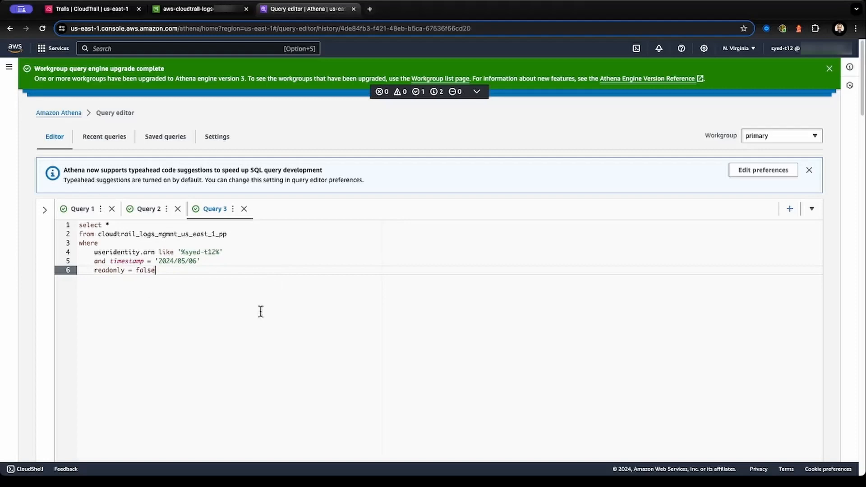
# Step: Check the result columns and replace the asterisk in the select clause with eventime, eventname
pyautogui.scroll(-6, 259, 310)
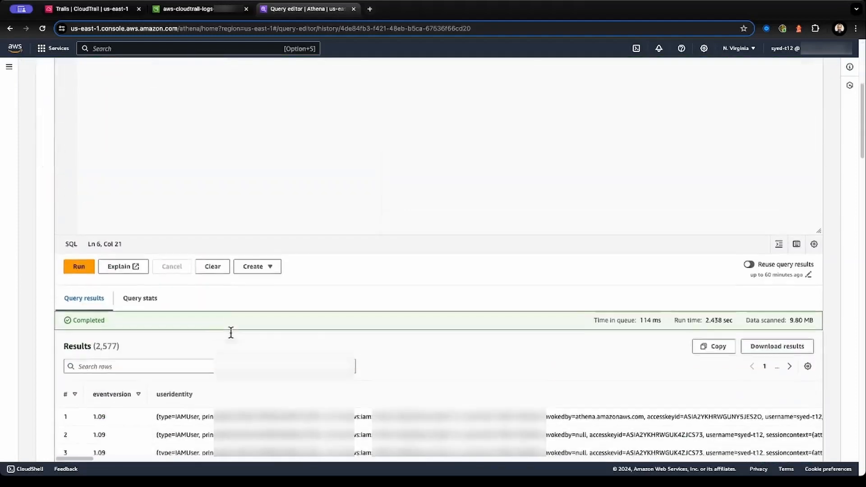
pyautogui.moveTo(78, 457)
pyautogui.mouseDown()
pyautogui.moveTo(125, 461)
pyautogui.moveTo(77, 464)
pyautogui.mouseUp()
pyautogui.scroll(8, 208, 269)
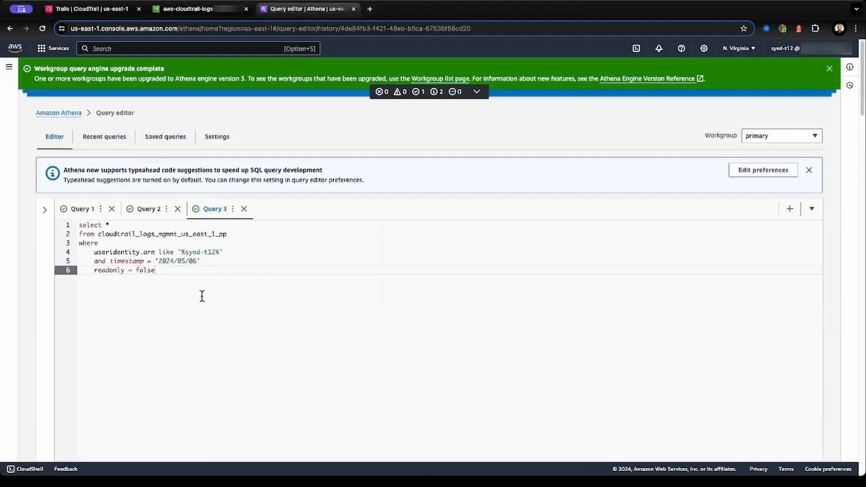
pyautogui.click(113, 225)
pyautogui.press('BackSpace')
pyautogui.write('eventime,')
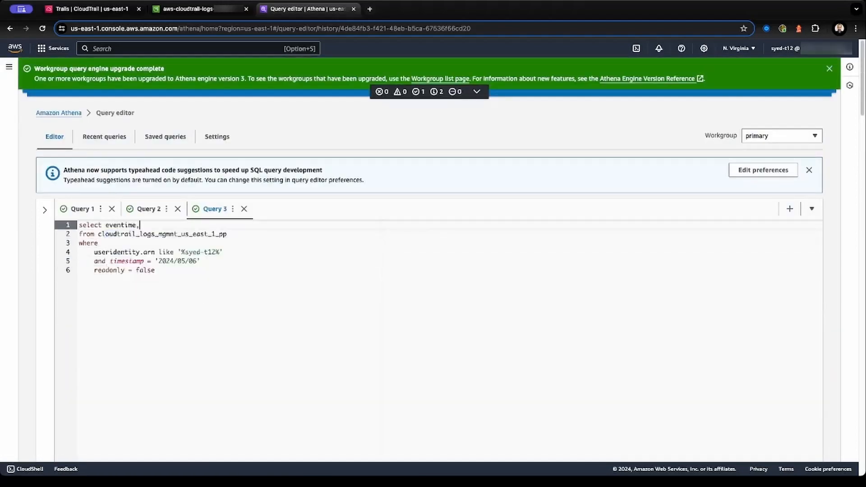
pyautogui.write(' eventname')
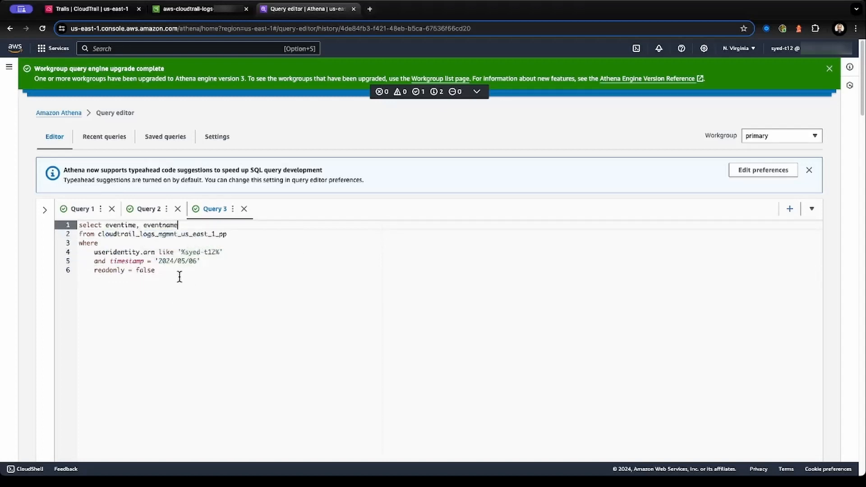
# Step: Select all lines of the two-column query and try to run it
pyautogui.moveTo(178, 275); pyautogui.dragTo(64, 225)
pyautogui.scroll(-5, 156, 331)
pyautogui.click(81, 280)
pyautogui.scroll(3, 189, 232)
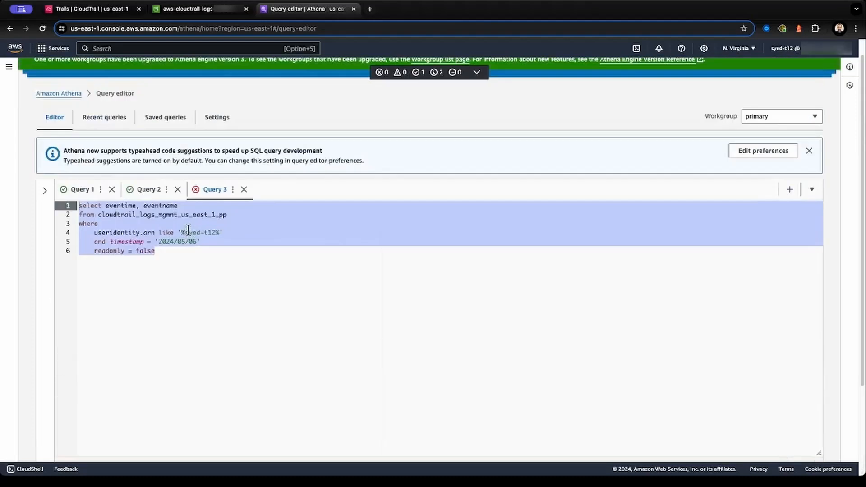
# Step: Insert "and" before readonly = false, then try running the entire query again
pyautogui.click(161, 257)
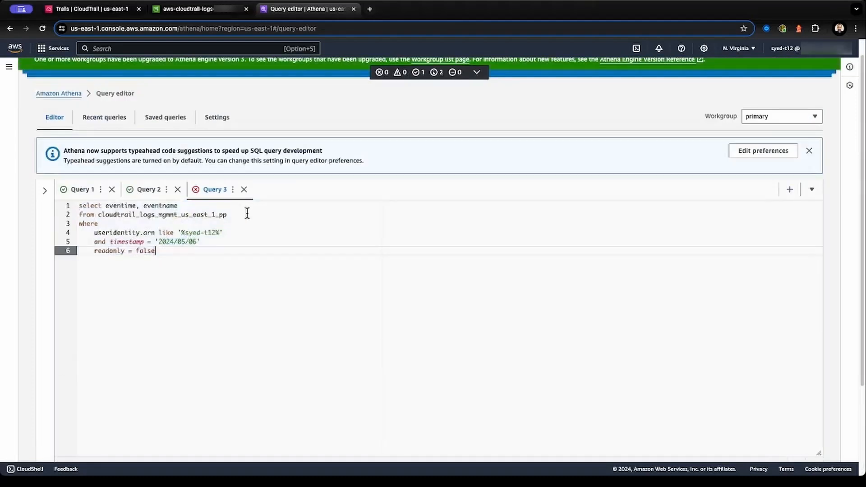
pyautogui.press('super+Left')
pyautogui.write('and')
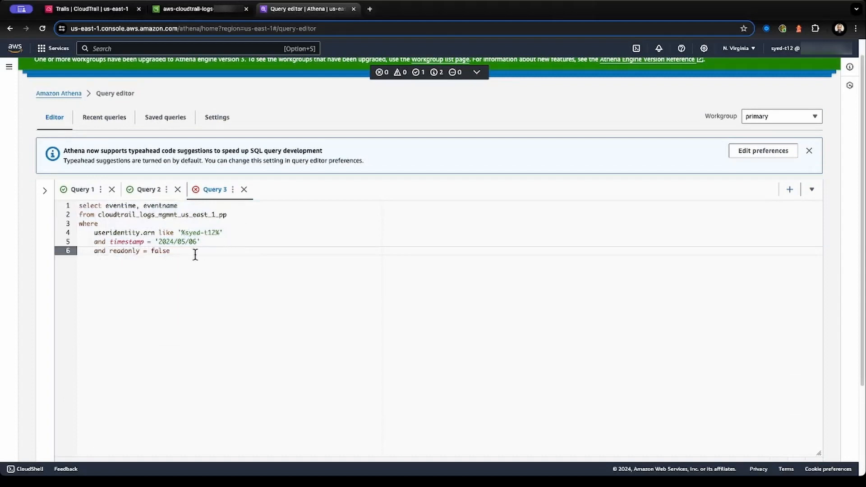
pyautogui.moveTo(196, 252); pyautogui.dragTo(27, 202)
pyautogui.press('super+a')
pyautogui.scroll(-3, 114, 301)
pyautogui.click(80, 375)
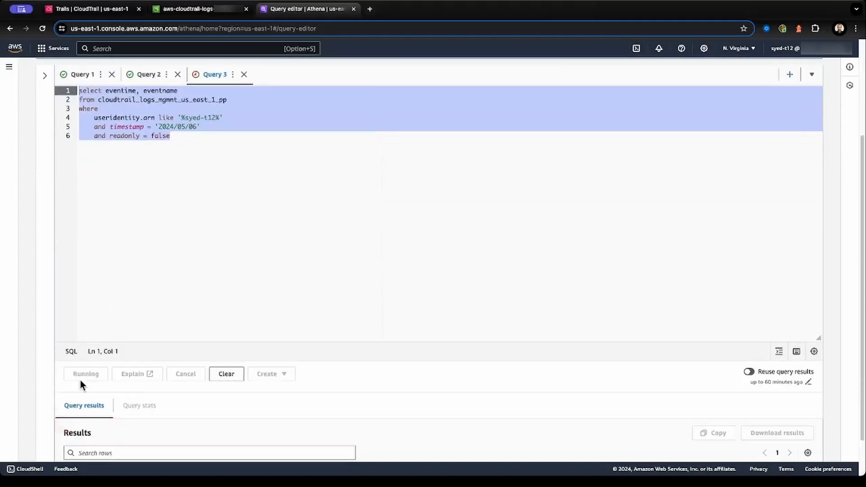
pyautogui.scroll(-1, 286, 345)
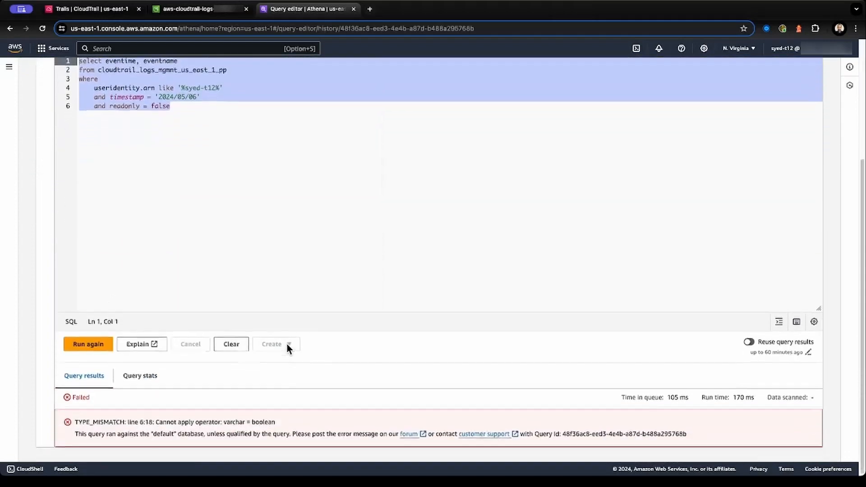
# Step: Enclose the readonly value in single quotes so the condition reads readonly = 'false'
pyautogui.scroll(5, 286, 343)
pyautogui.click(170, 270)
pyautogui.hotkey('alt', 'Left')
pyautogui.write("'")
pyautogui.hotkey('alt', 'Right')
pyautogui.write("'")
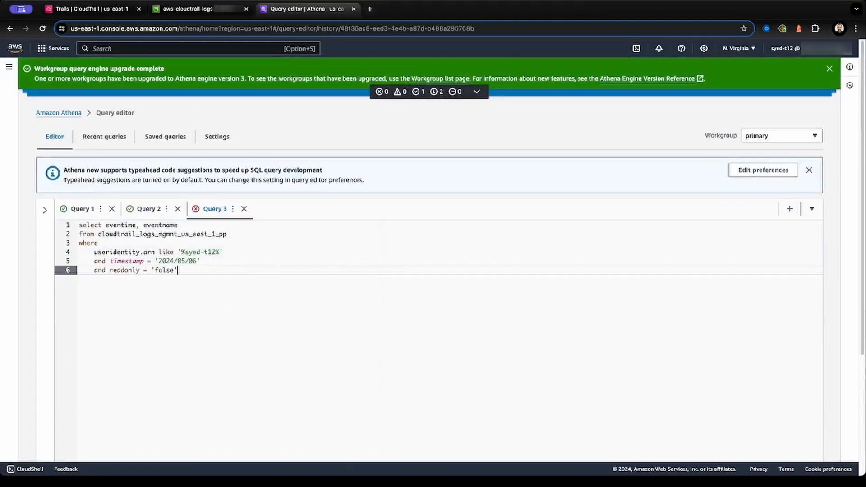
pyautogui.press('super+a')
# Step: Show the table's column list and correct the first selected column name to eventtime
pyautogui.click(45, 210)
pyautogui.click(261, 225)
pyautogui.write('t')
pyautogui.press('Escape')
# Step: Run the corrected query for the eventtime and eventname of non-read-only events
pyautogui.click(342, 270)
pyautogui.scroll(-4, 322, 308)
pyautogui.click(218, 333)
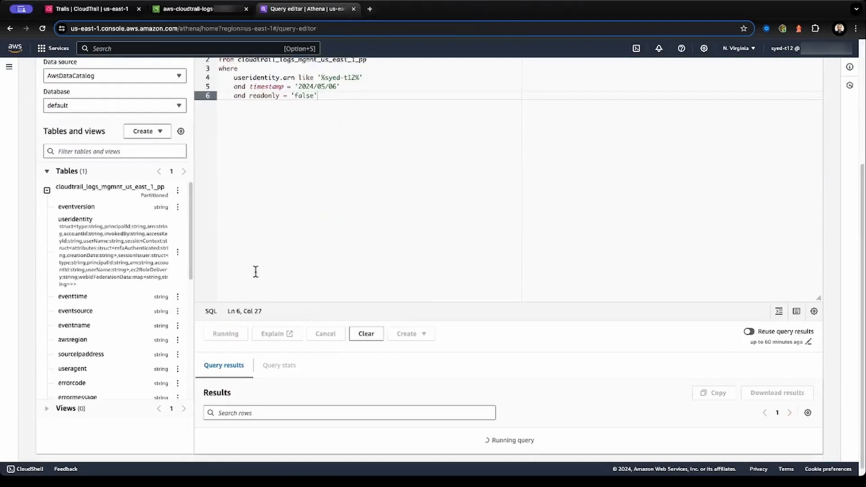
pyautogui.scroll(-7, 232, 305)
# Step: Hide the table's column list and examine the event times and names returned by the query
pyautogui.scroll(8, 188, 221)
pyautogui.scroll(4, 178, 193)
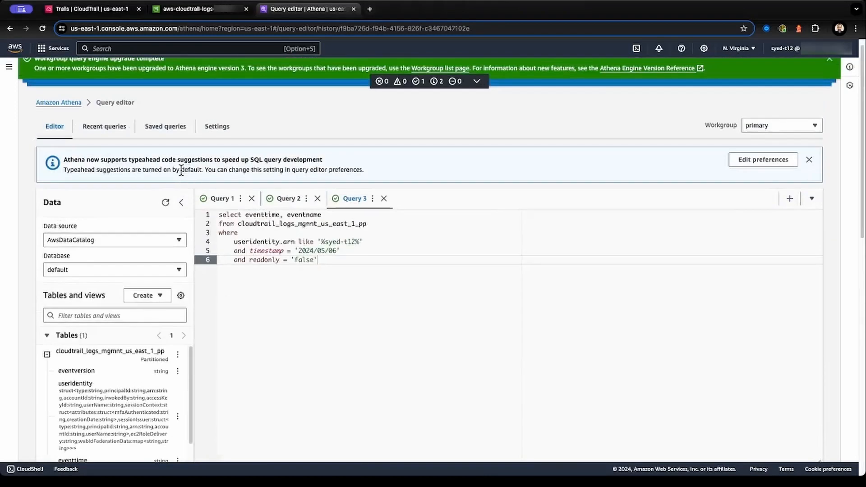
pyautogui.click(182, 202)
pyautogui.scroll(-10, 269, 321)
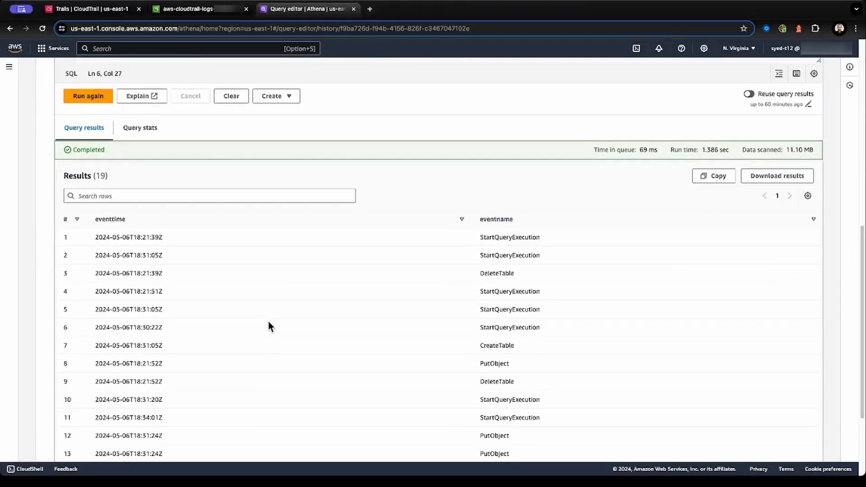
pyautogui.scroll(1, 268, 321)
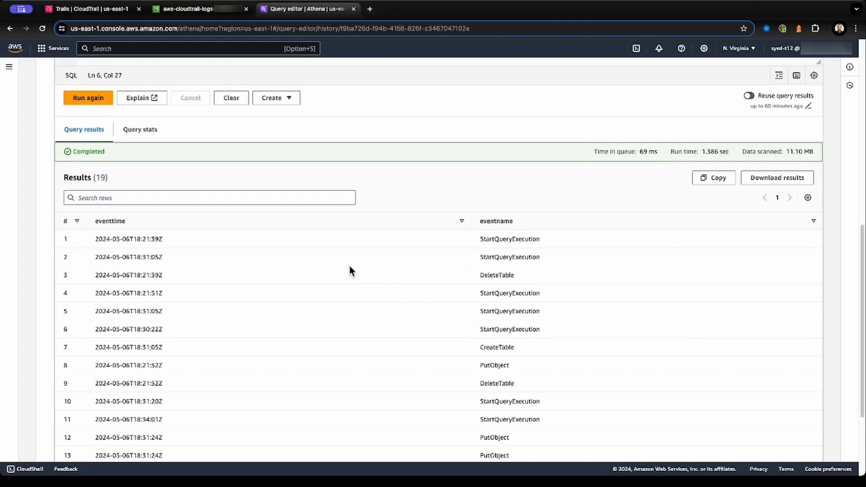
pyautogui.scroll(5, 357, 232)
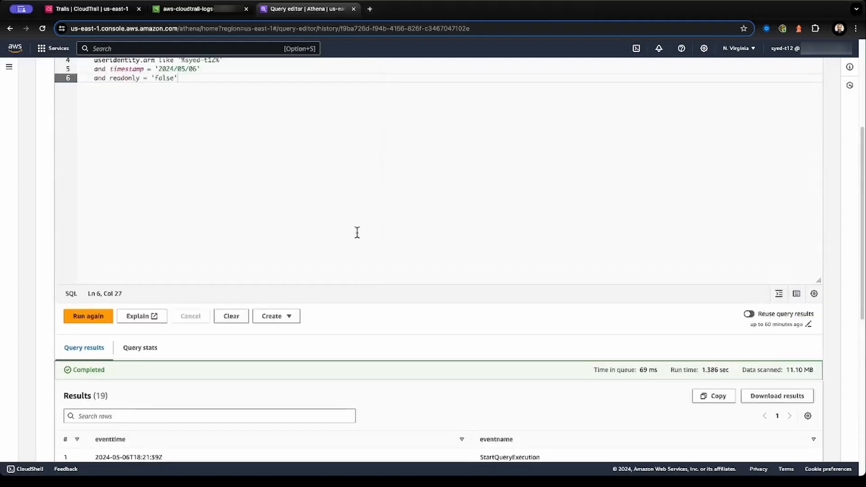
pyautogui.scroll(1, 354, 231)
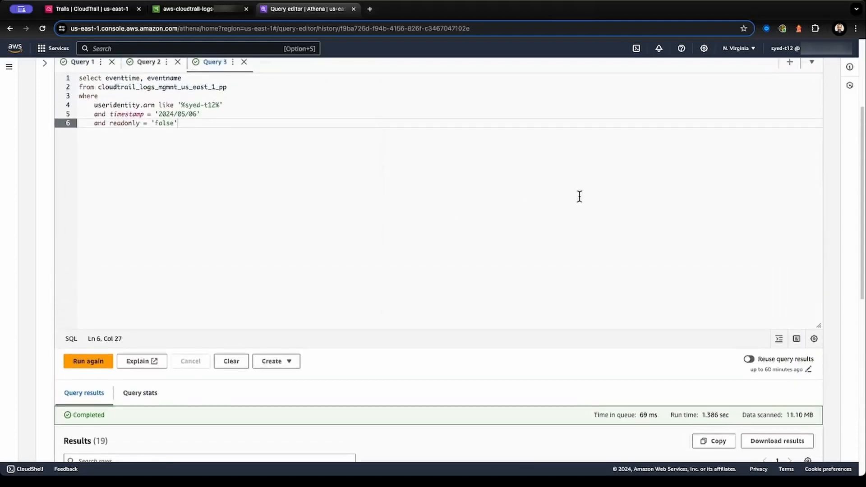